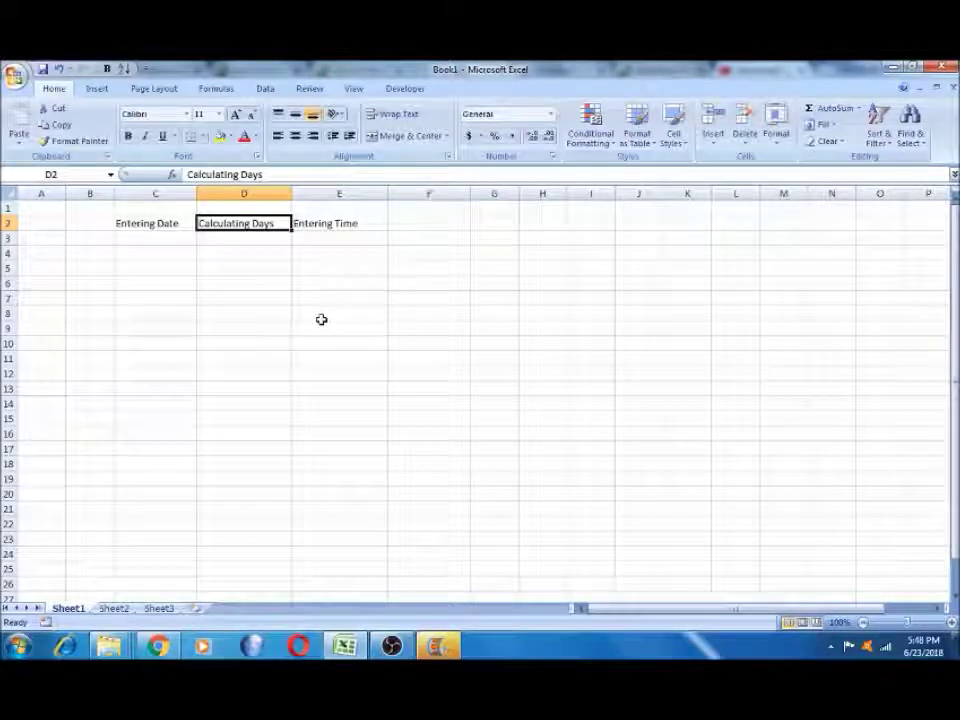
- Zoom the worksheet in to about 170% with the status bar zoom-in button
click(951, 623)
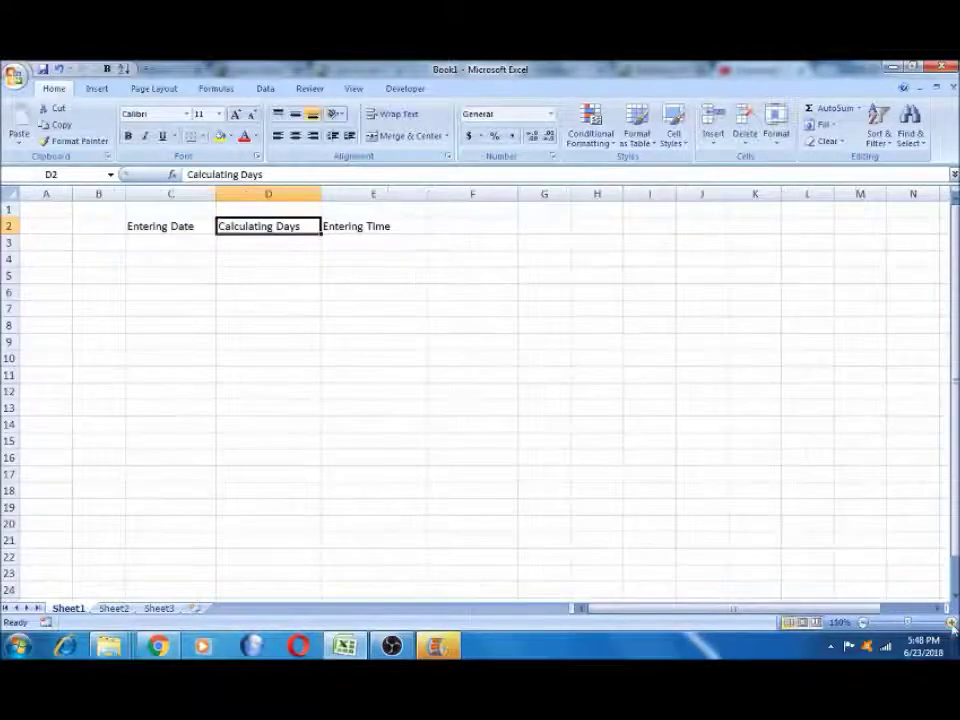
click(951, 623)
click(951, 623)
click(951, 623)
click(951, 623)
click(951, 623)
click(951, 623)
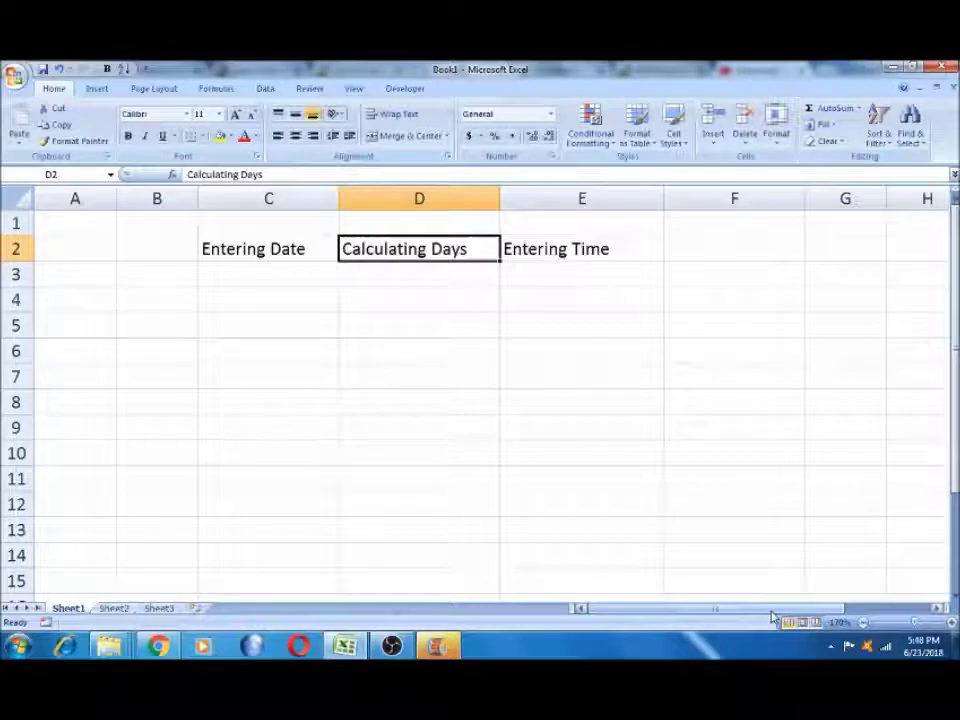
- Make the whole row 2 of headings bold with Ctrl+B
click(325, 265)
click(307, 240)
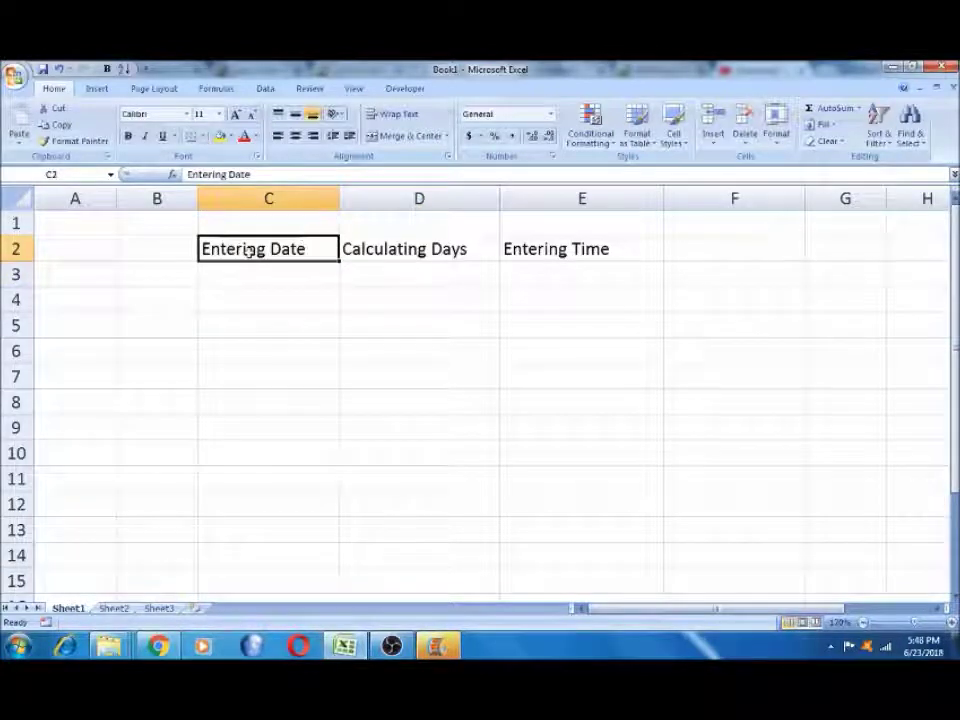
click(15, 249)
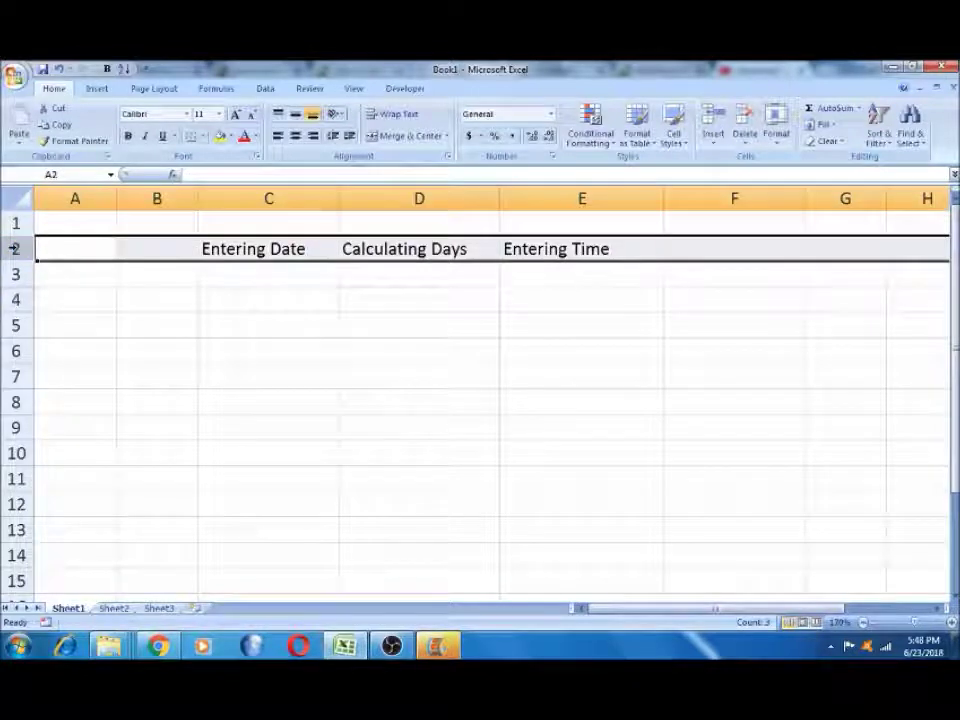
key(ctrl+b)
- Enter the date 1/1/2019 in C4 under Entering Date
click(238, 279)
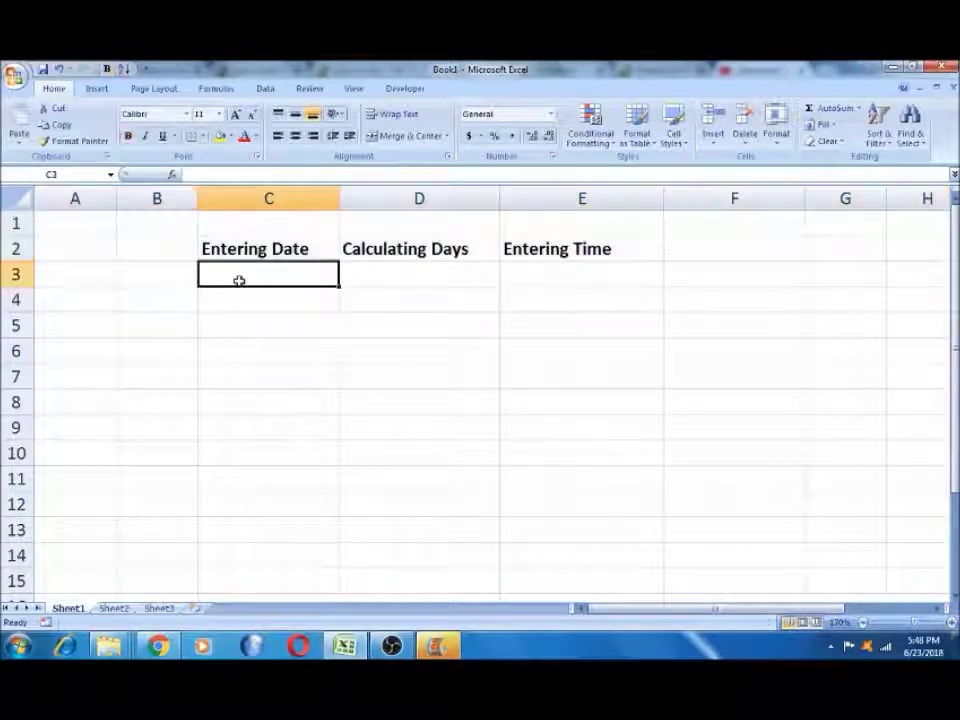
key(Down)
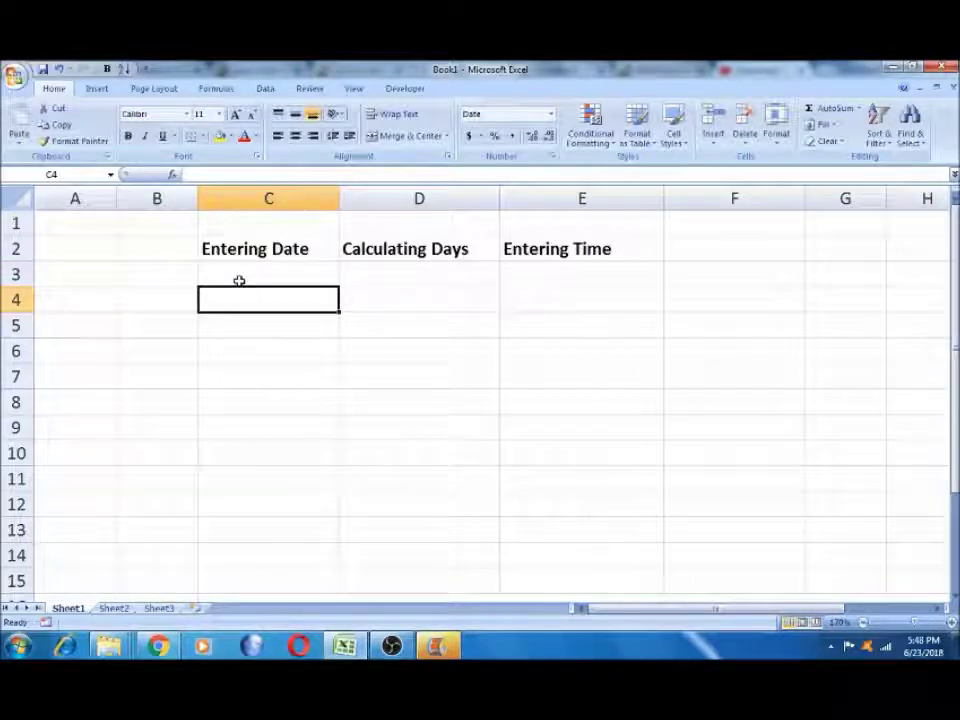
text(1)
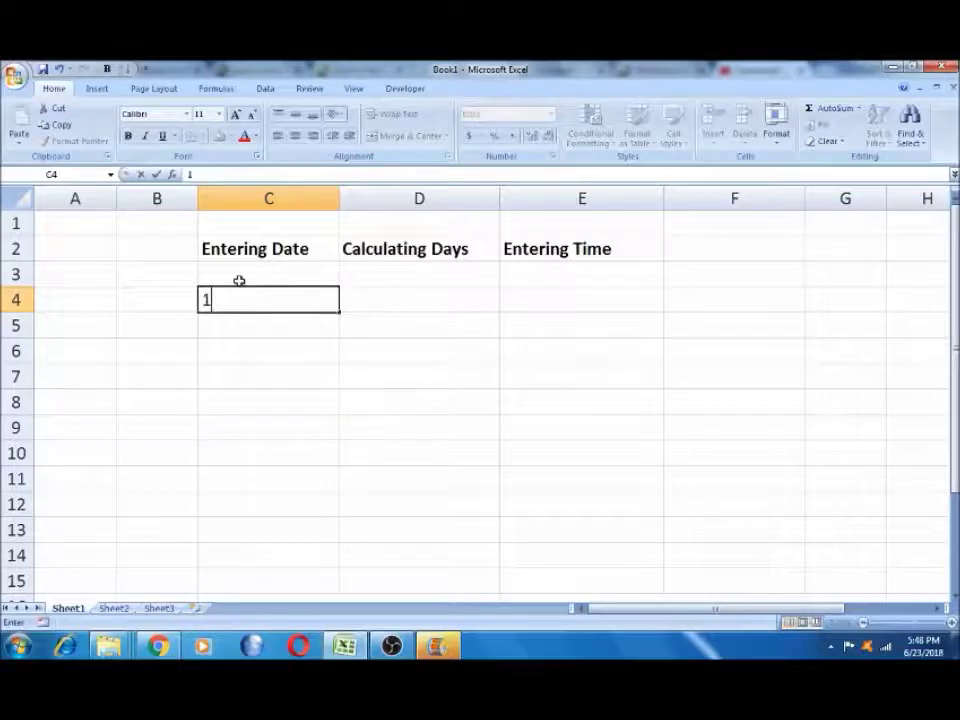
text(/1/2019)
key(Tab)
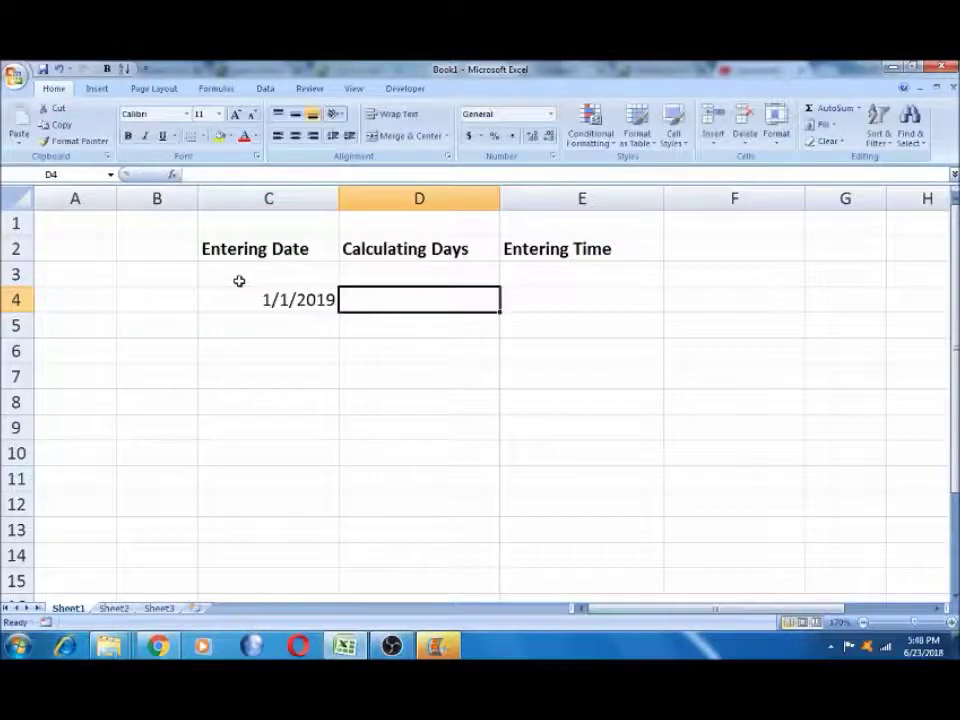
click(285, 300)
- Enter 1-1-19 in C5, which Excel shows as 1/1/2019
click(285, 327)
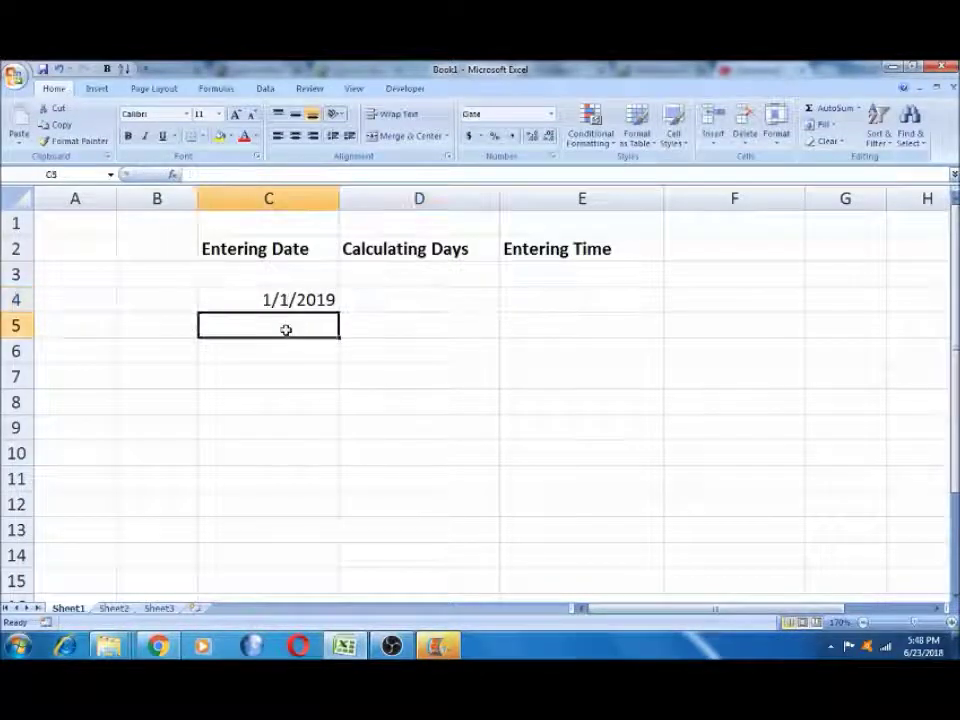
text(1-)
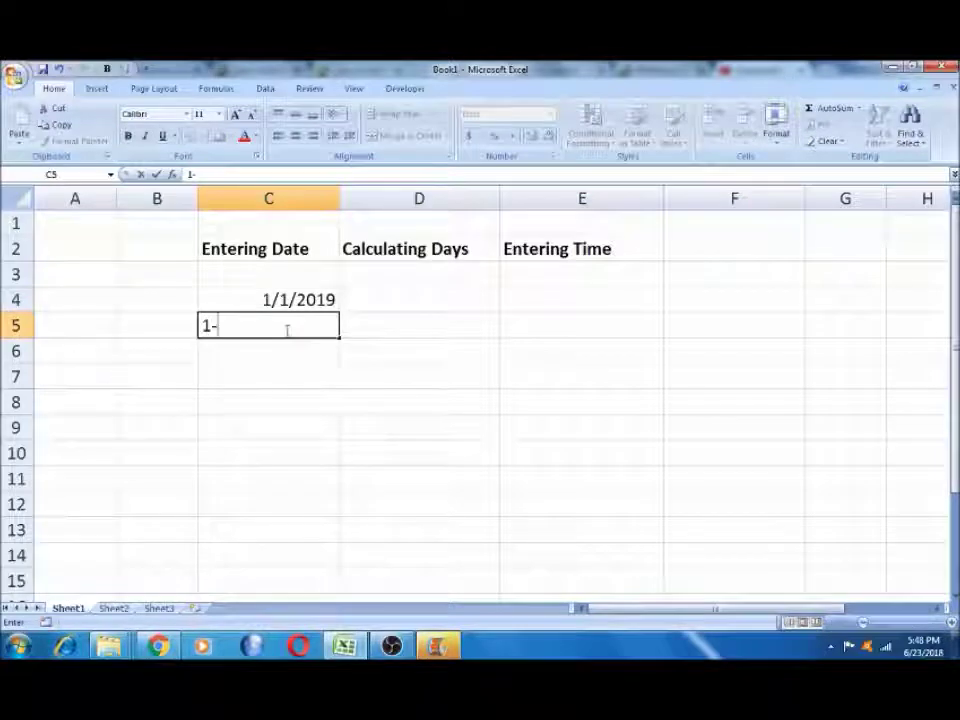
text(1-)
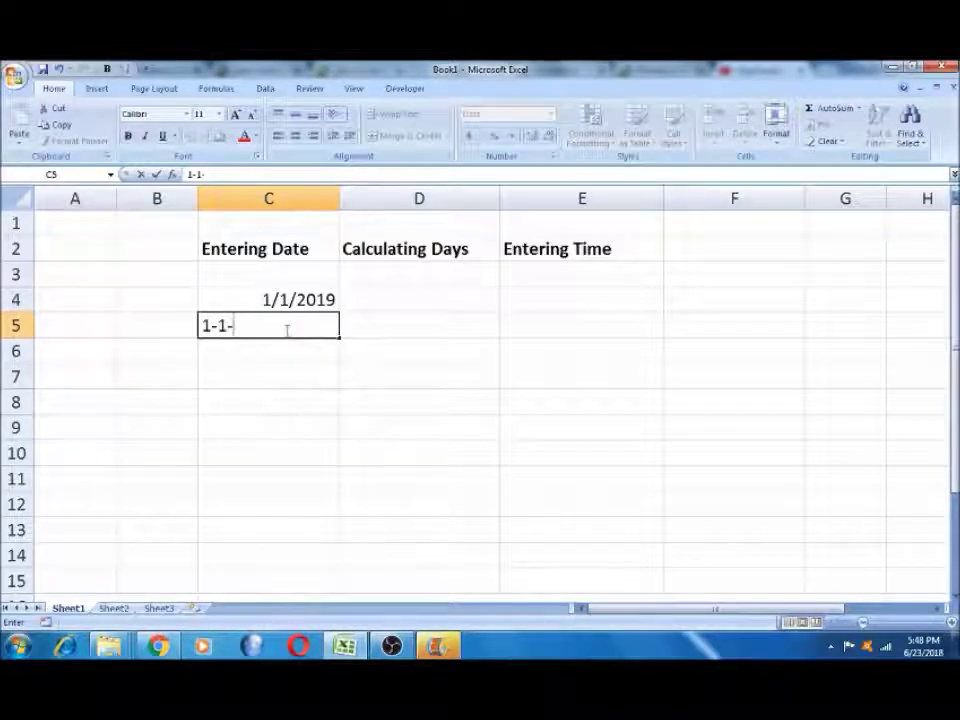
text(19)
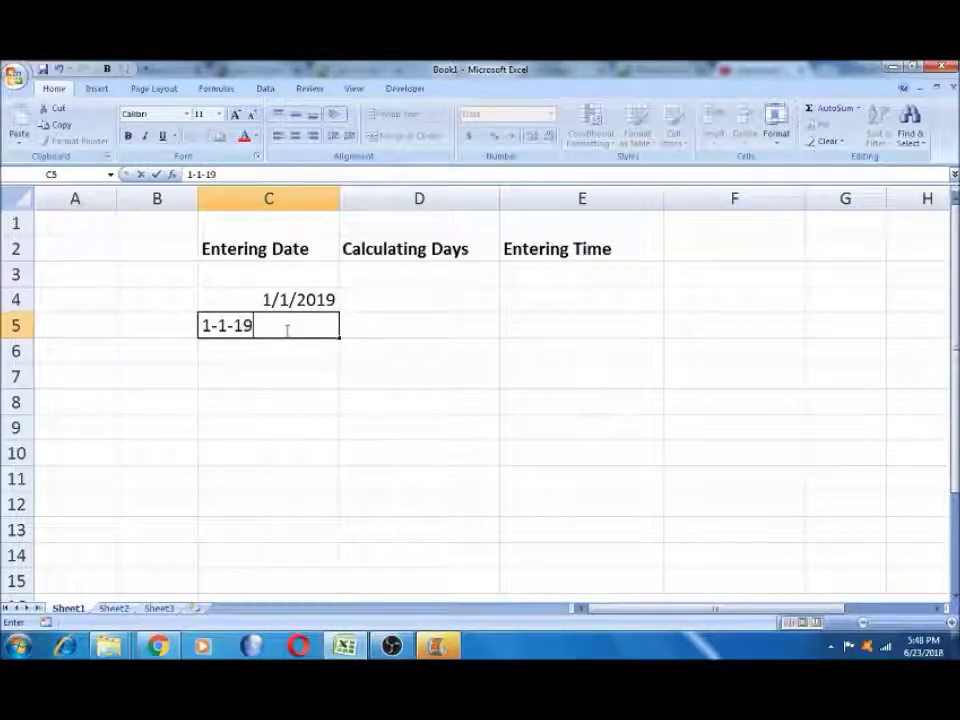
key(Tab)
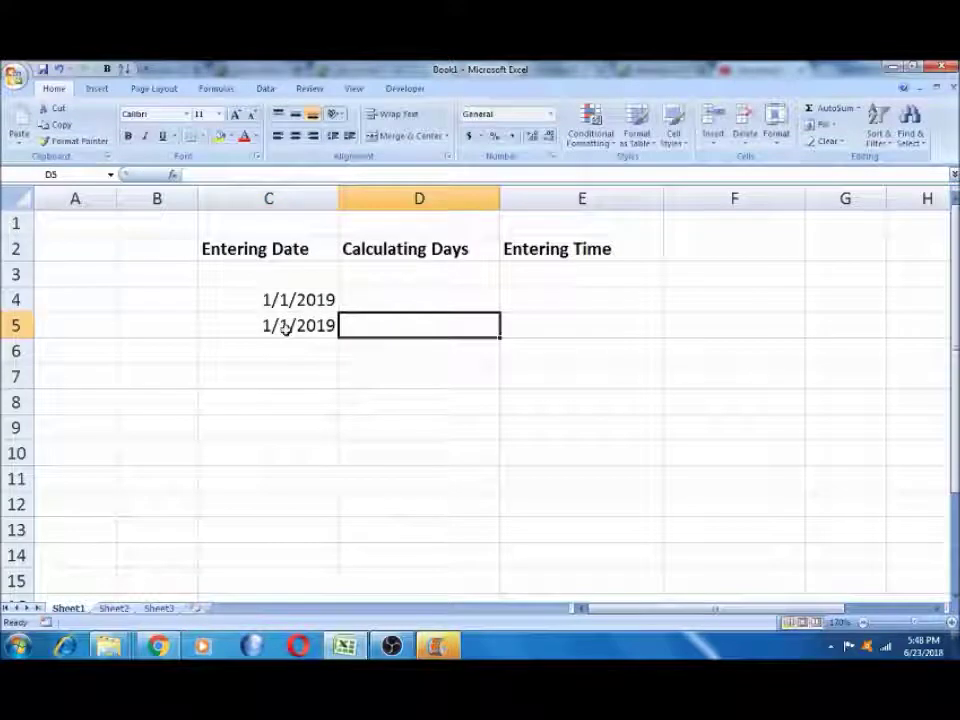
- Enter 25/2/19 in C6 and compare it with C5's stored date
key(Down)
key(Left)
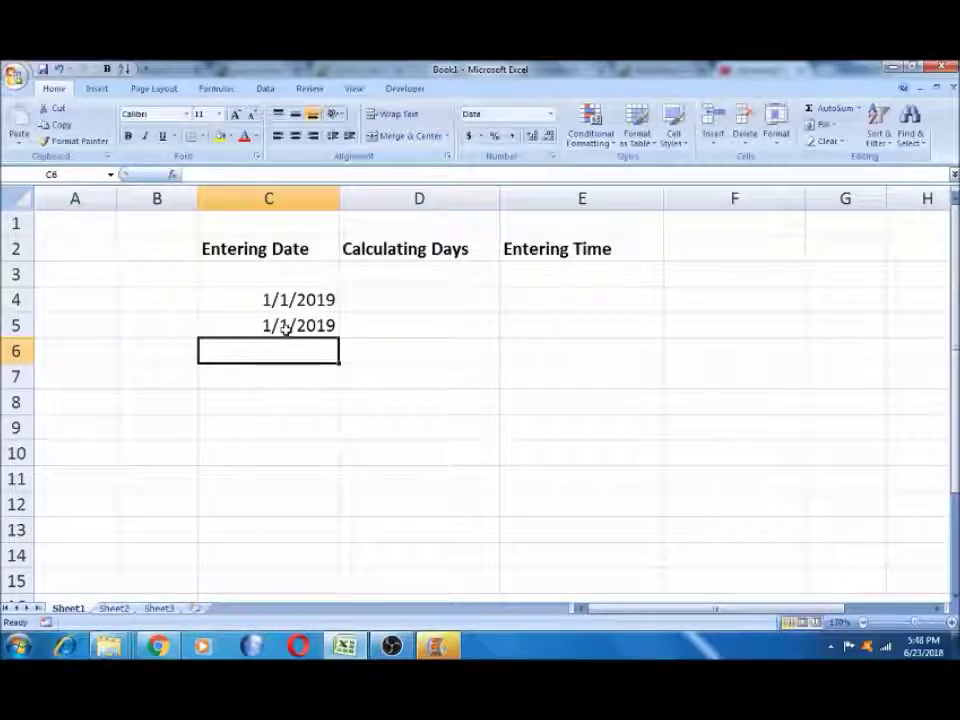
text(25)
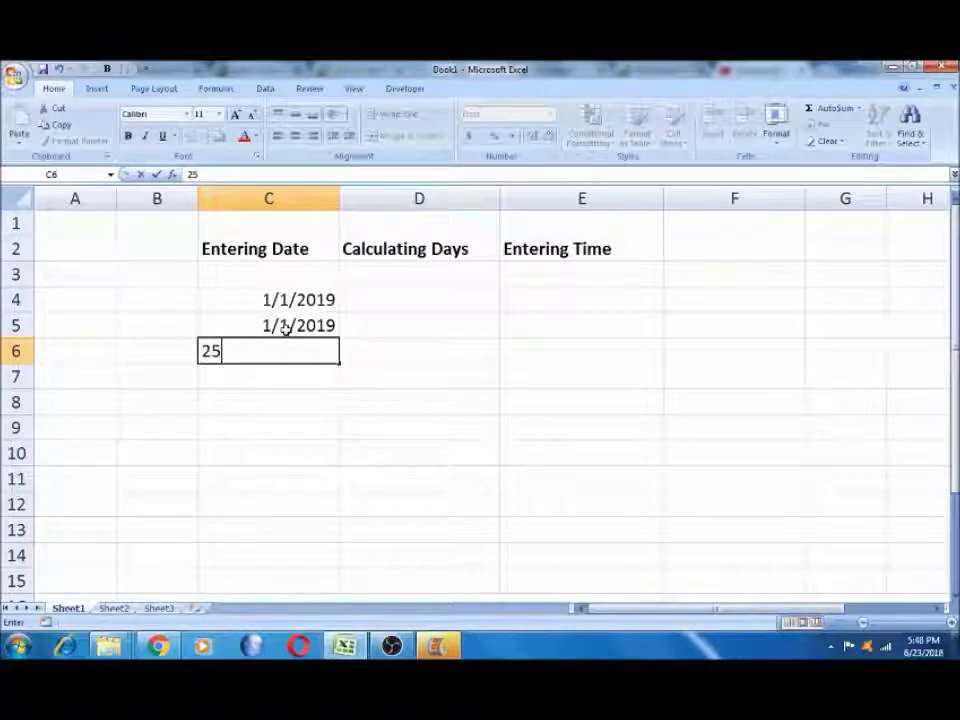
text(/)
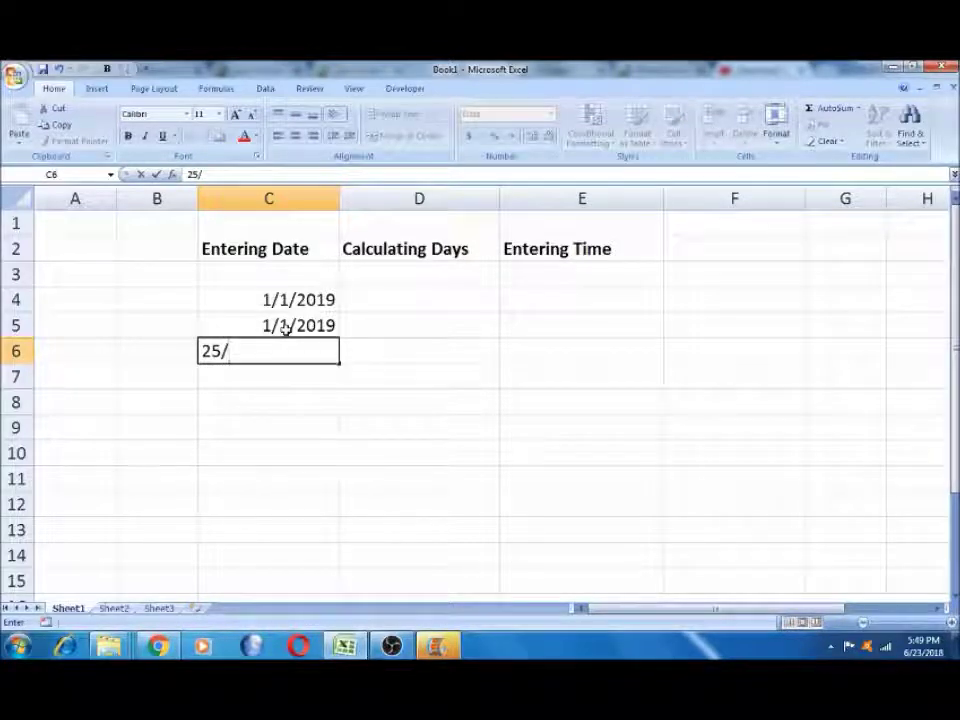
text(2/19)
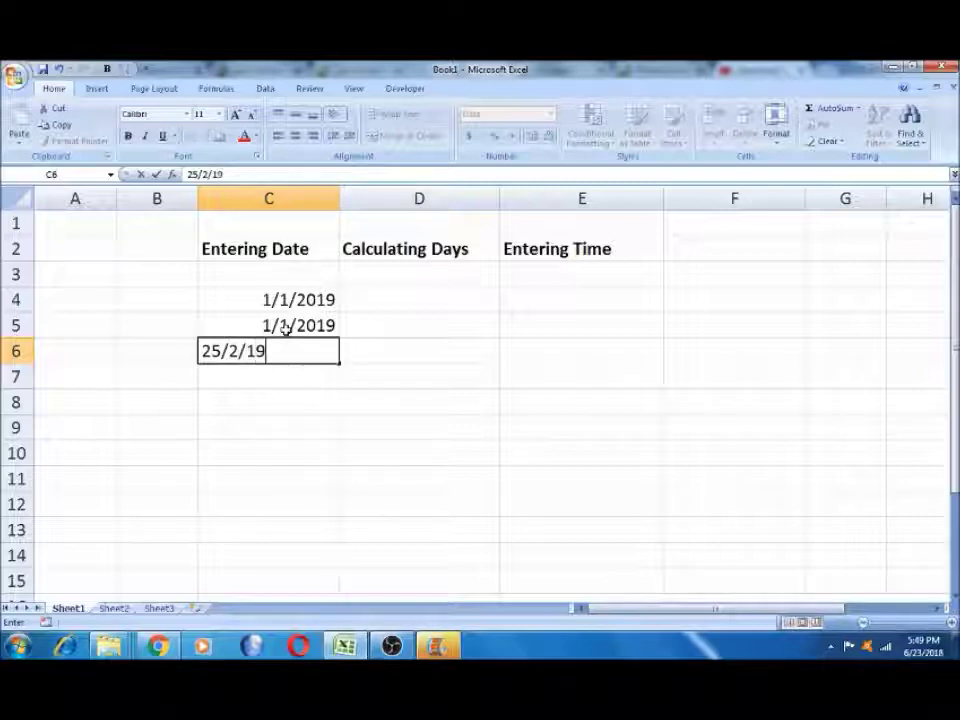
key(Tab)
click(279, 351)
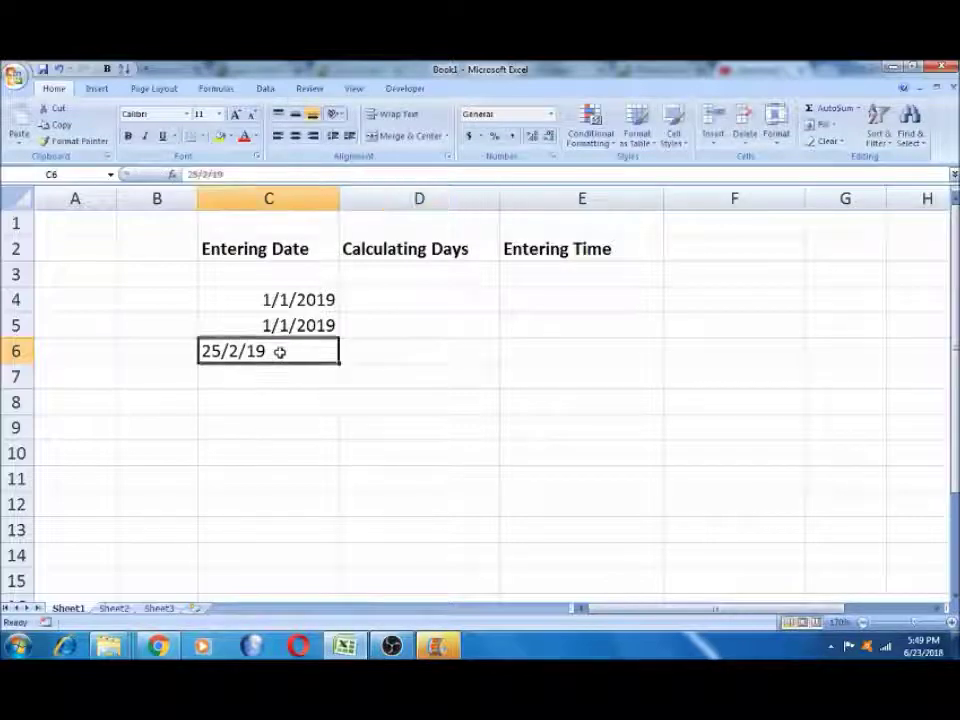
click(293, 326)
click(286, 350)
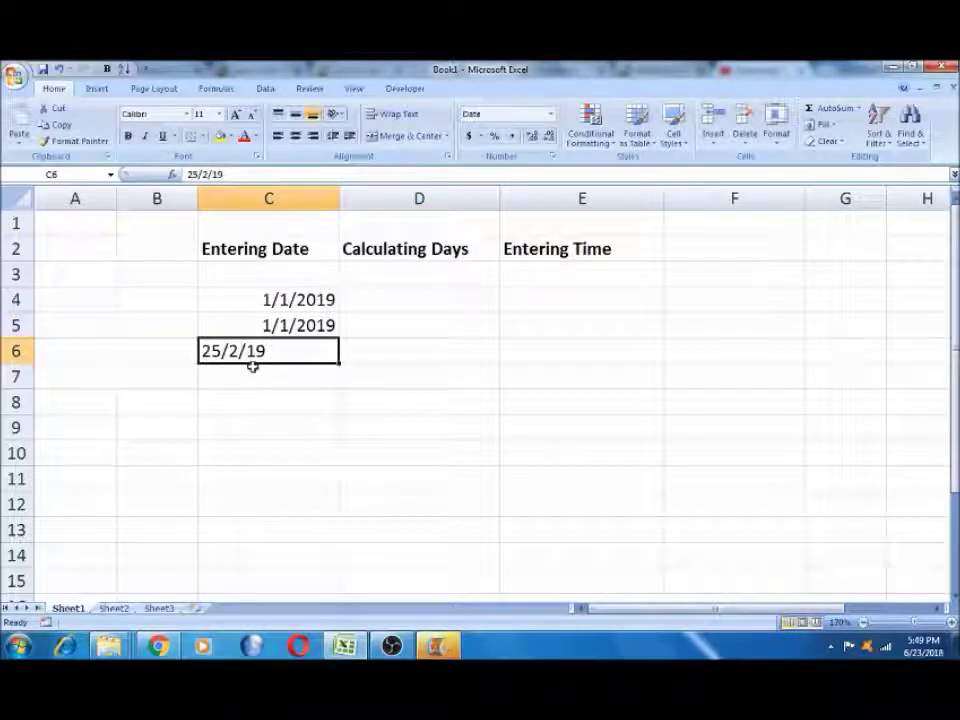
click(287, 326)
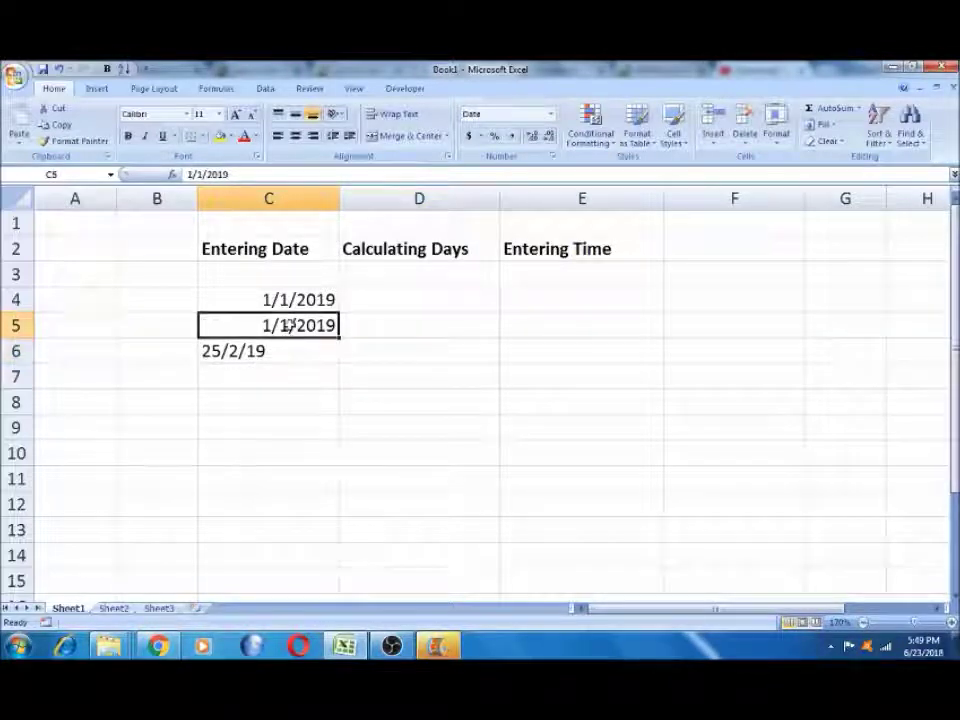
click(279, 350)
click(287, 302)
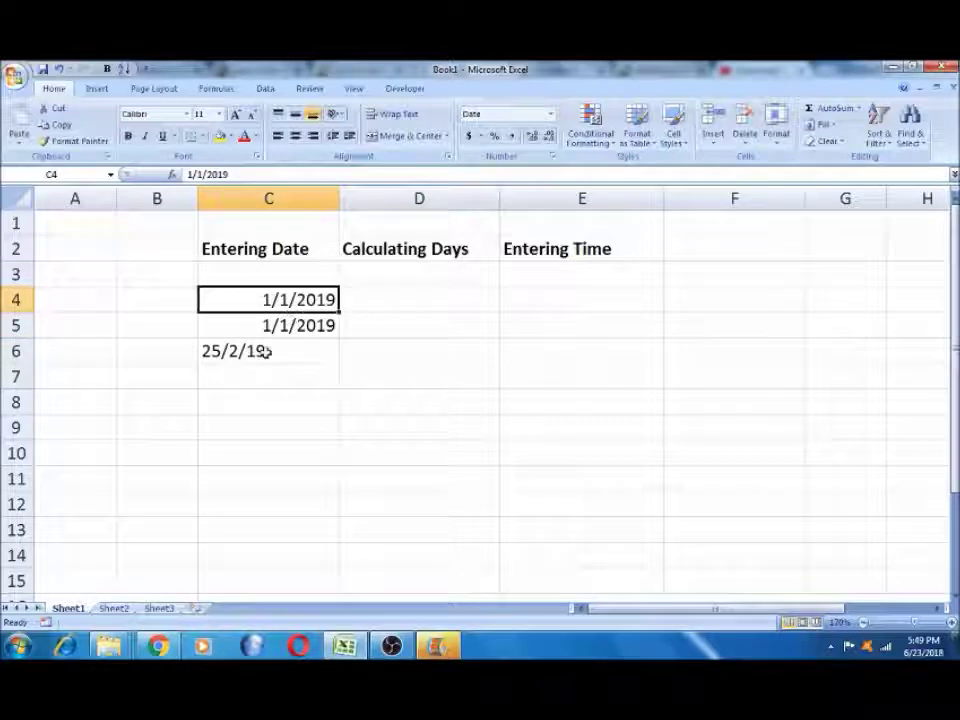
click(266, 351)
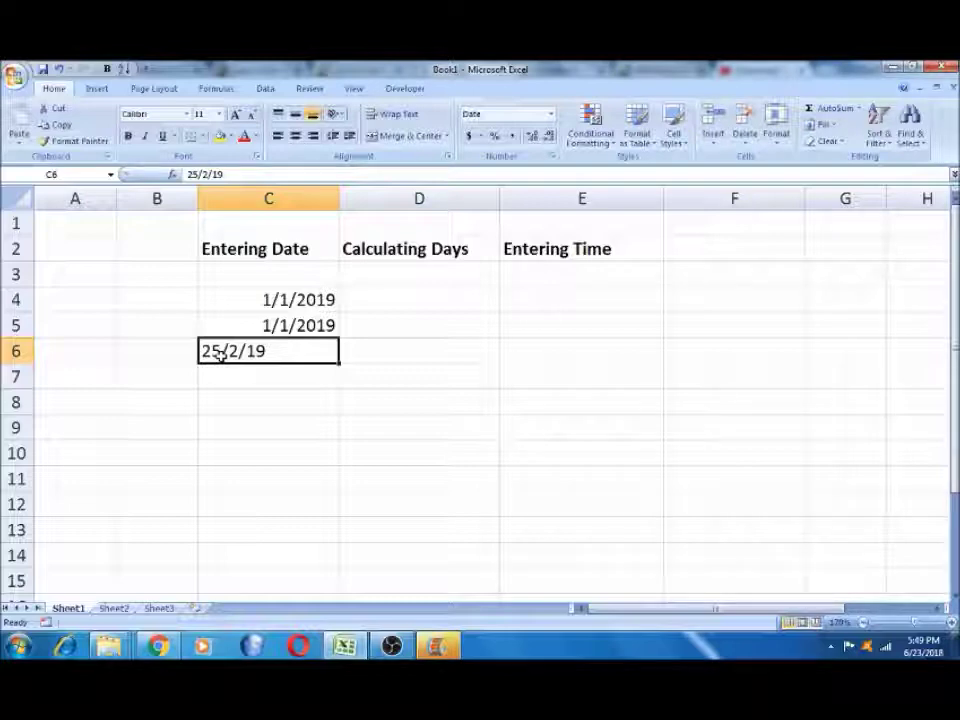
key(Right)
key(Left)
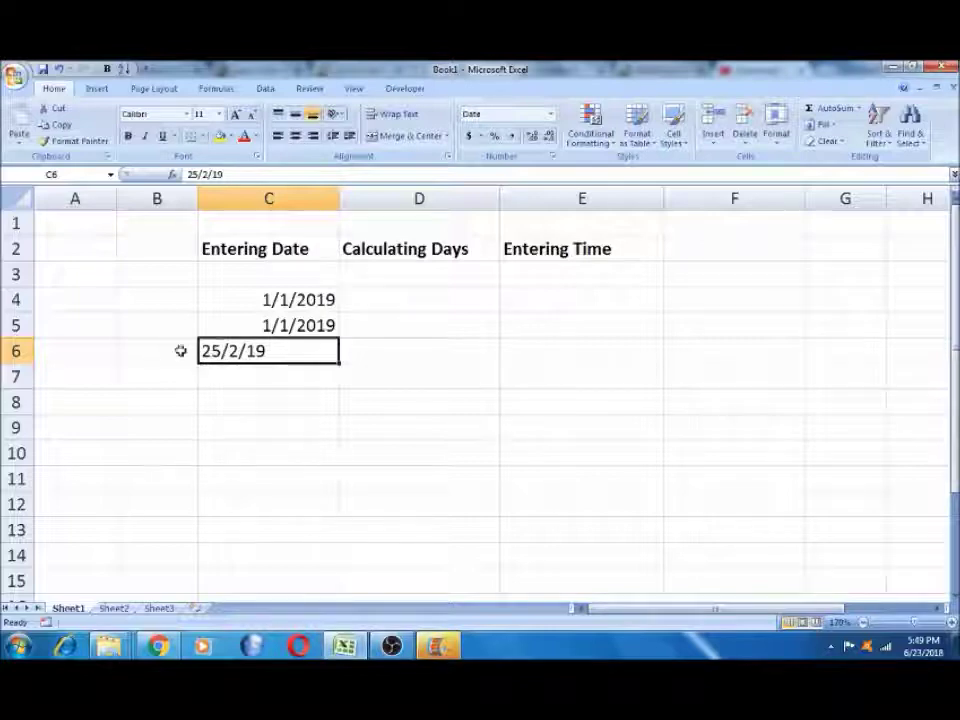
click(283, 196)
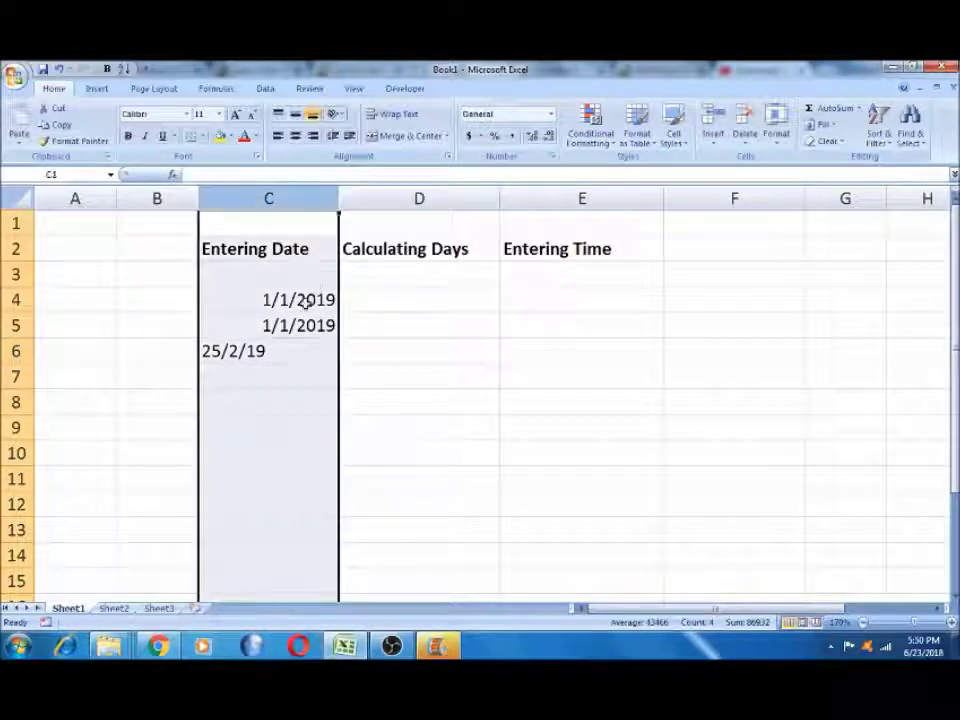
click(307, 303)
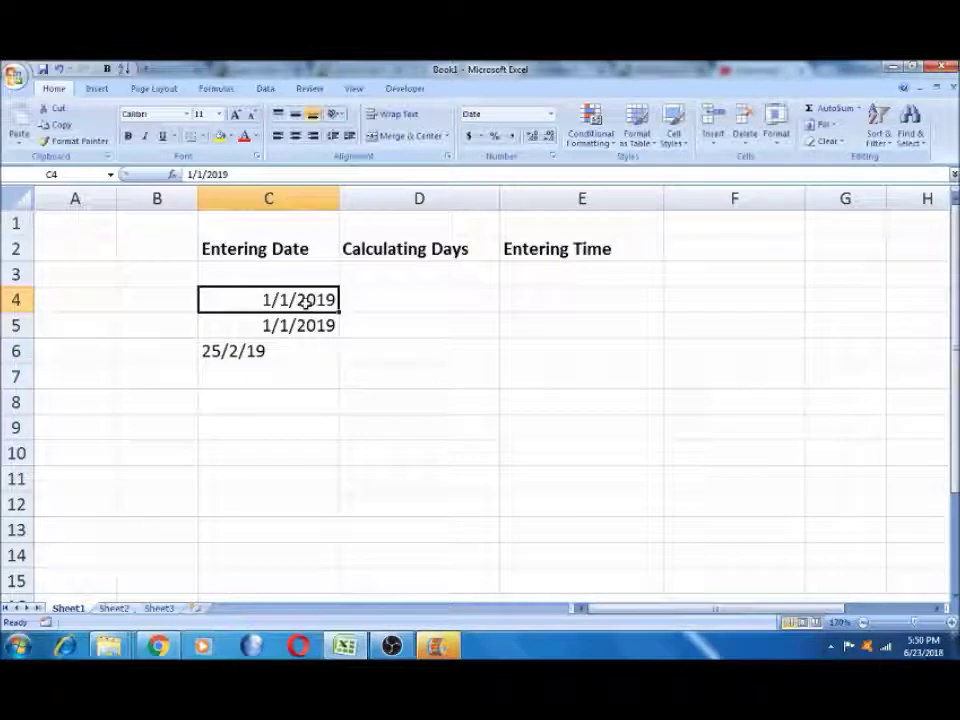
shift+click(312, 323)
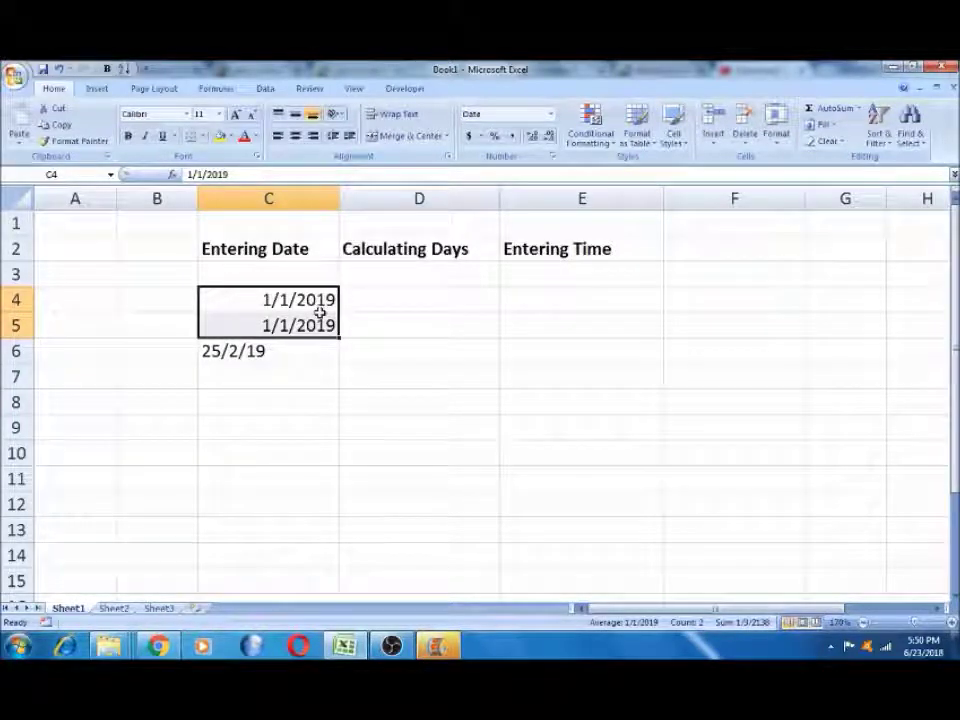
click(286, 344)
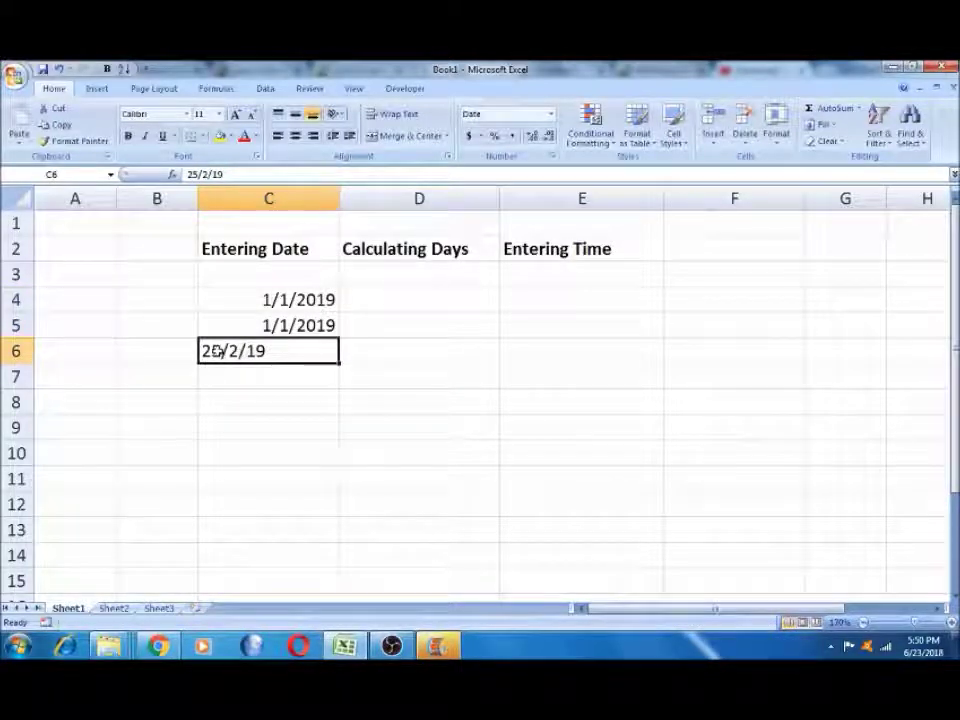
click(446, 292)
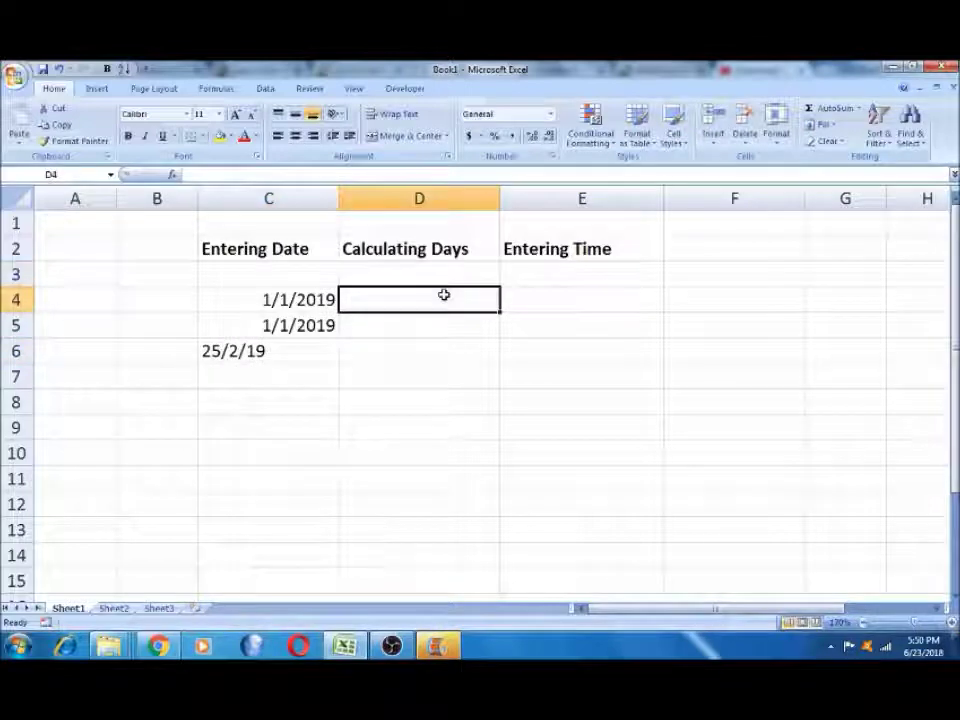
- Enter the number 1 in D4 and the letter A in D5
text(1)
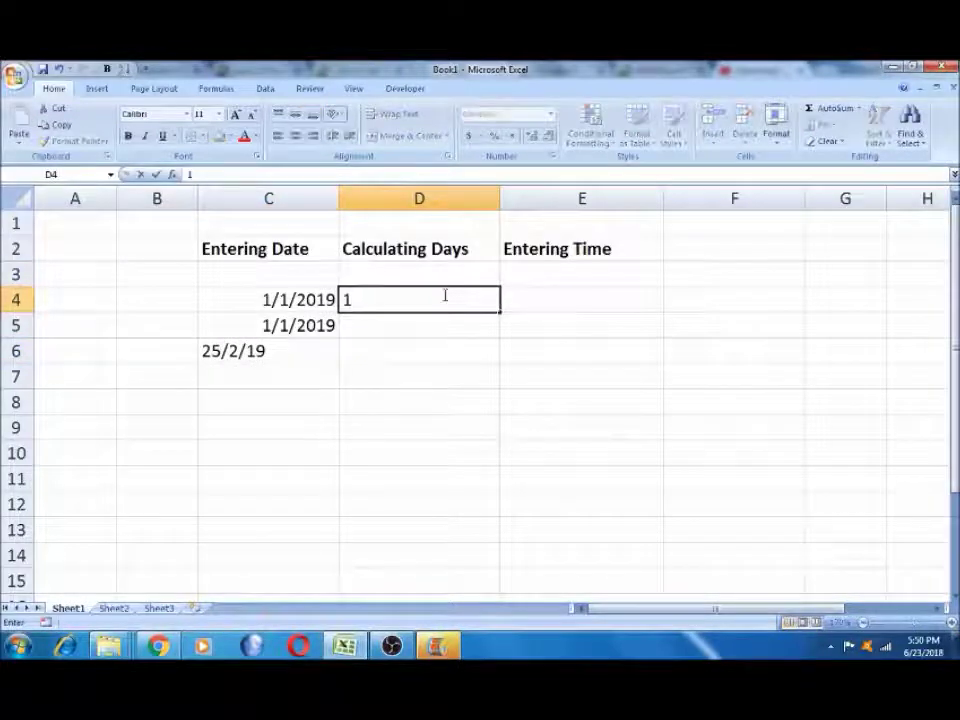
key(Tab)
click(455, 300)
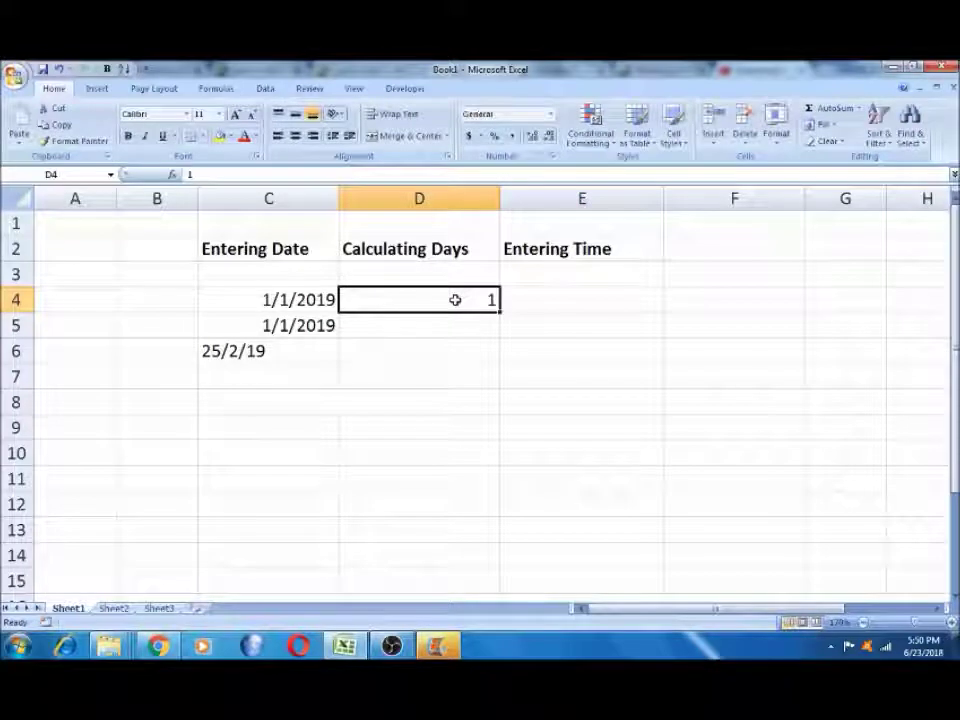
key(Return)
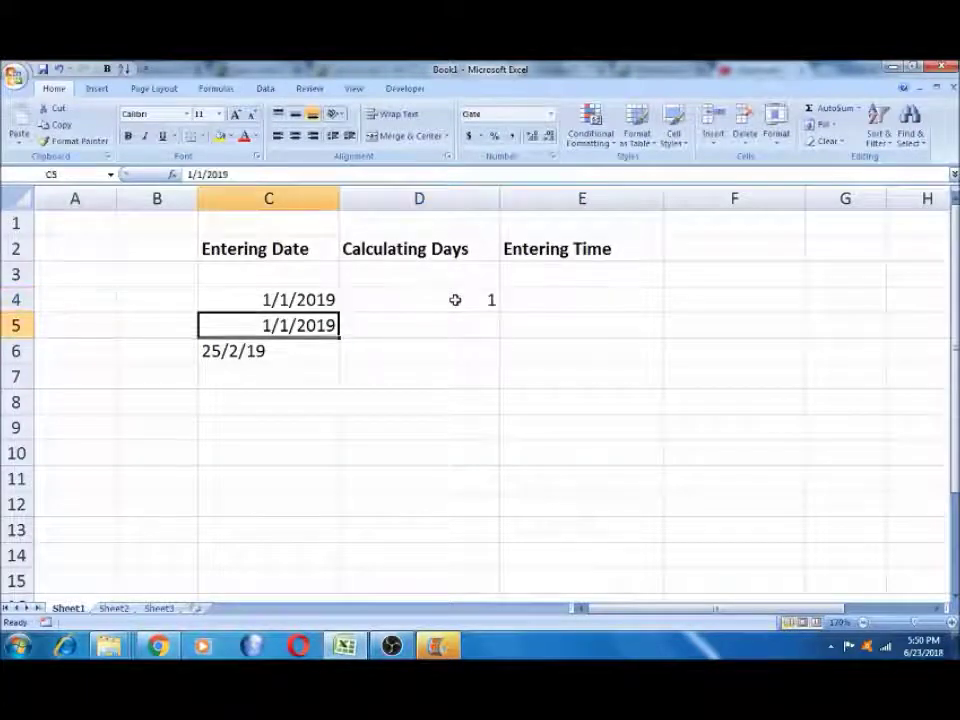
key(Right)
text(A)
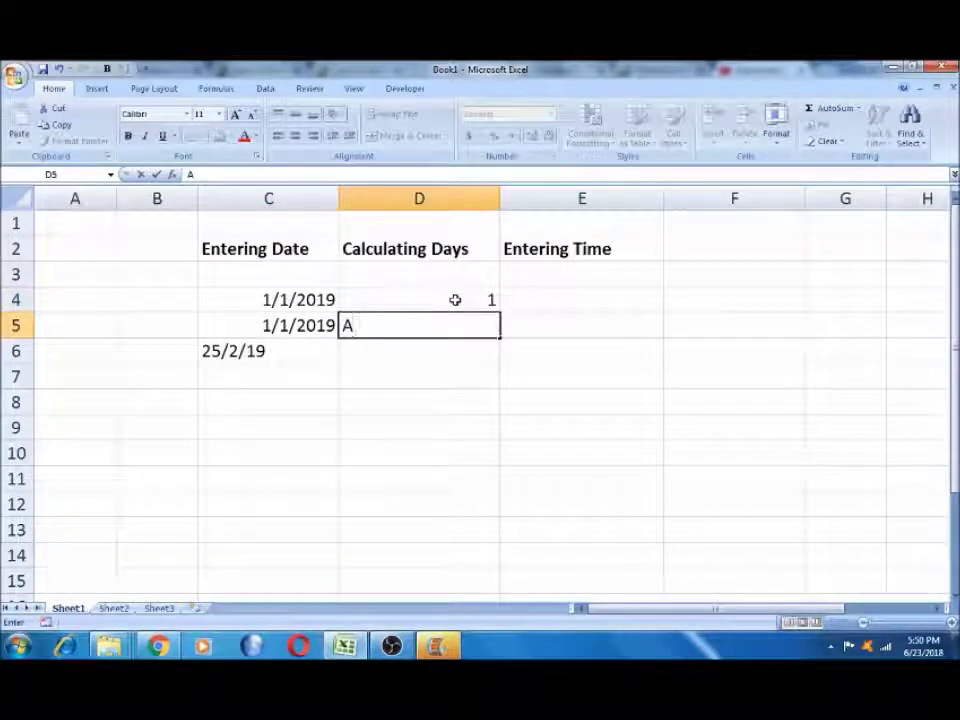
key(Tab)
- Compare the number 1 in D4 with the text A in D5, then select C4:C5
click(422, 330)
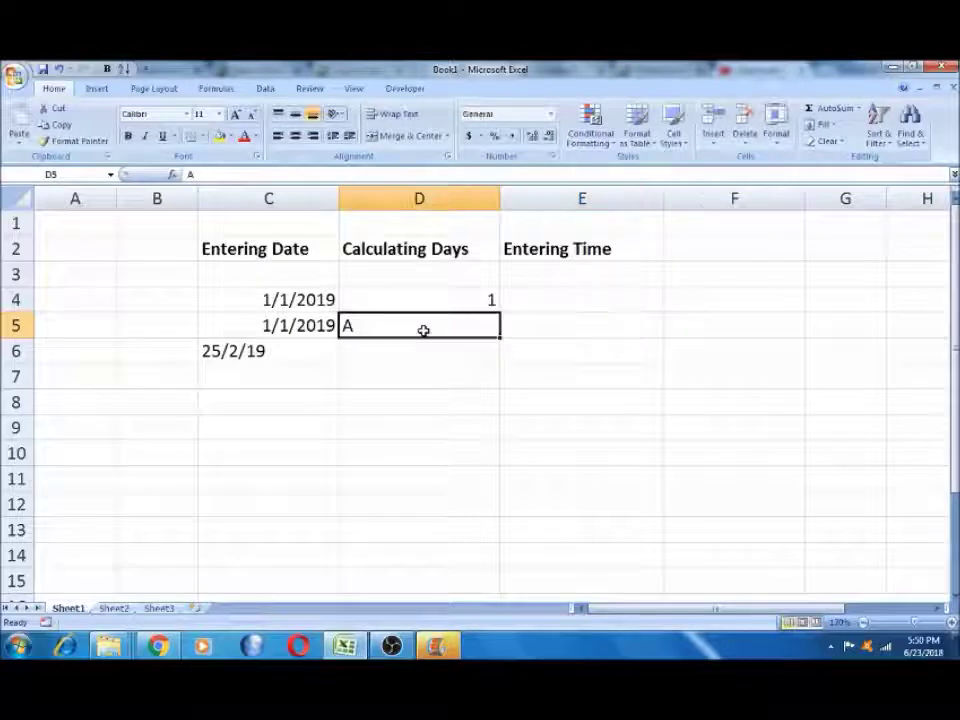
click(433, 302)
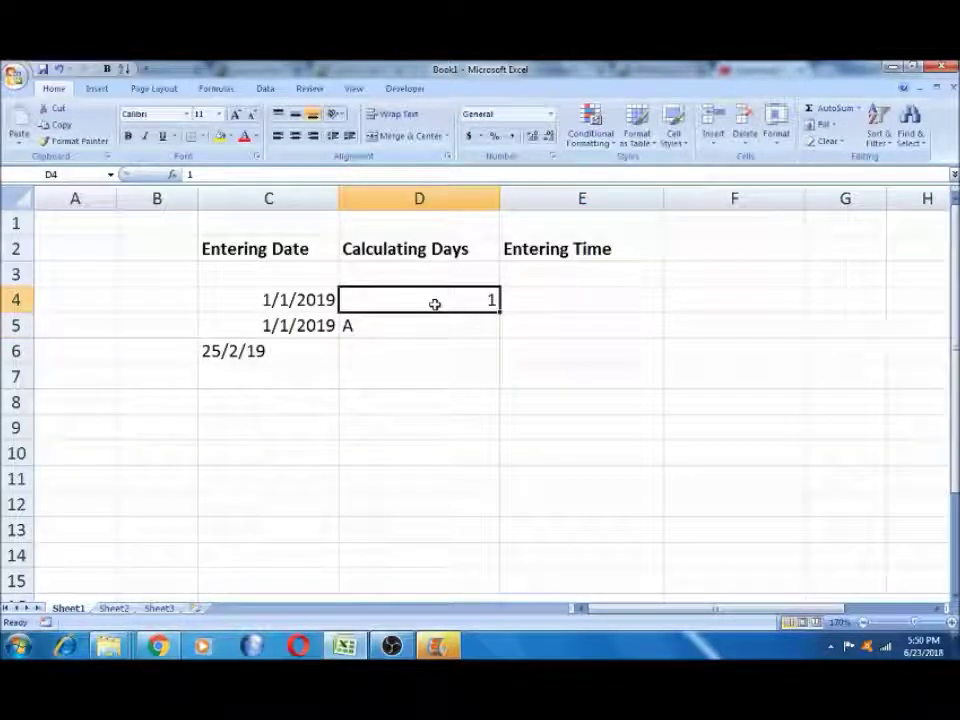
click(429, 320)
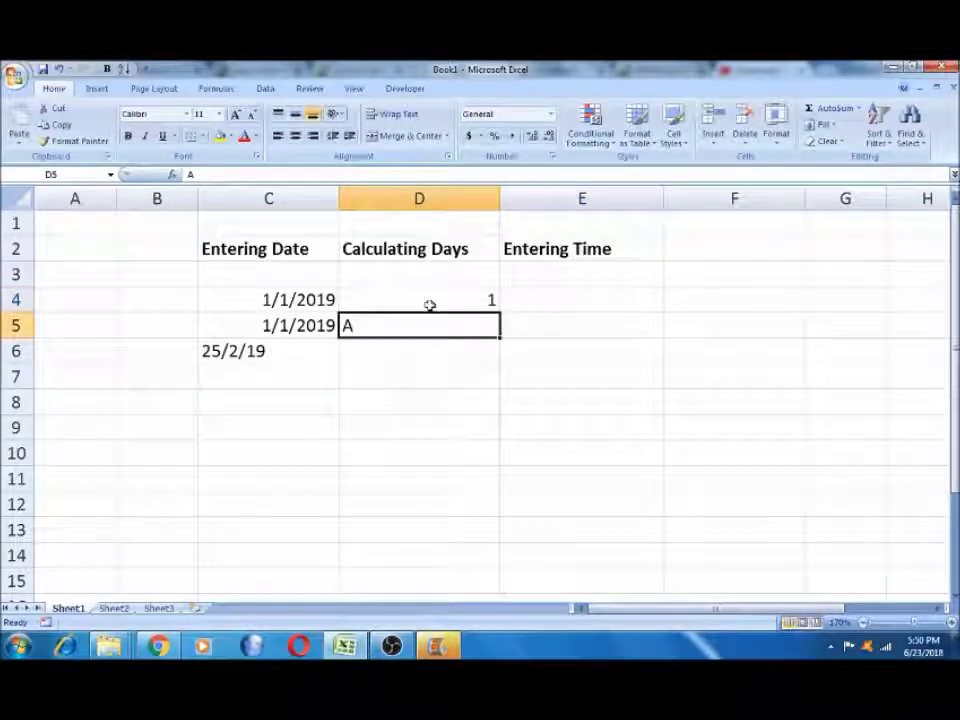
click(429, 303)
click(410, 322)
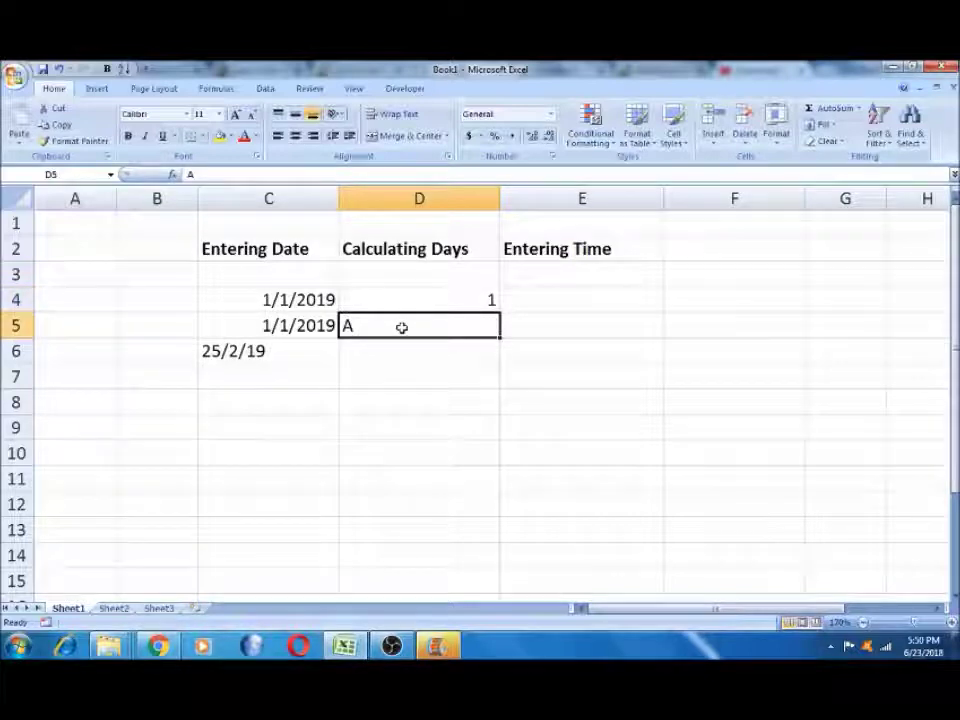
click(316, 302)
key(shift+Down)
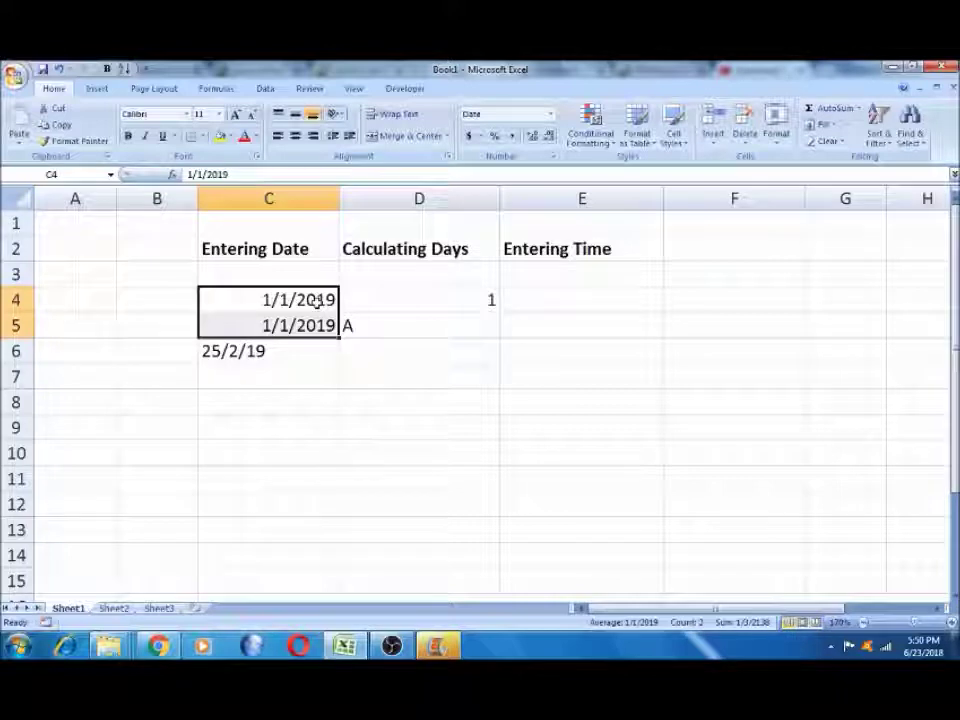
- Replace C6's 25/2/19 with the date 12/12/10 and select C4:C6
click(284, 346)
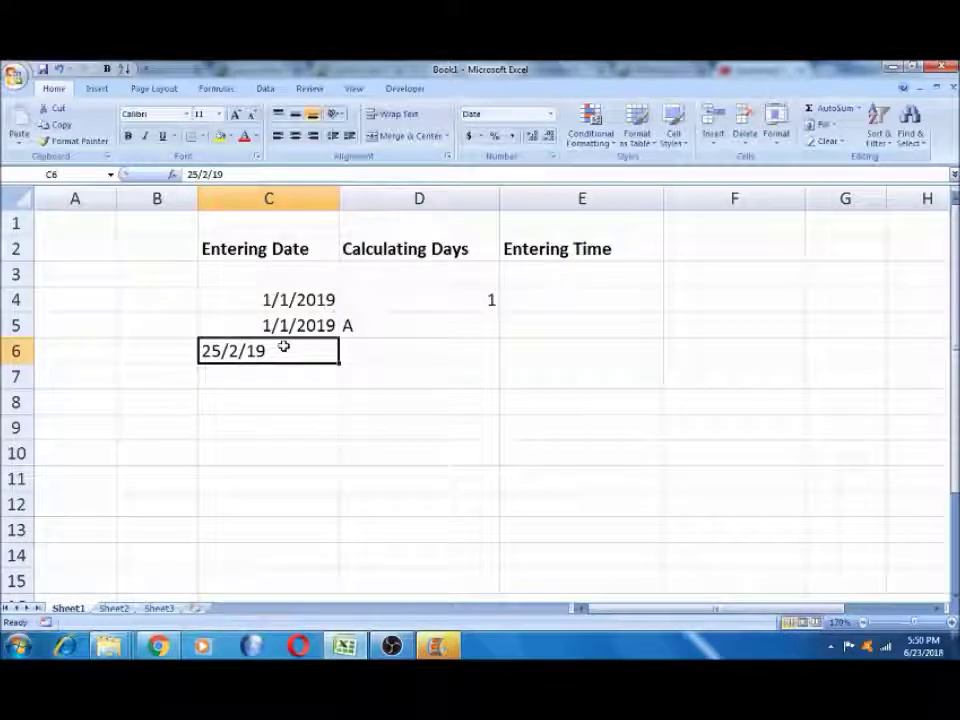
double_click(284, 347)
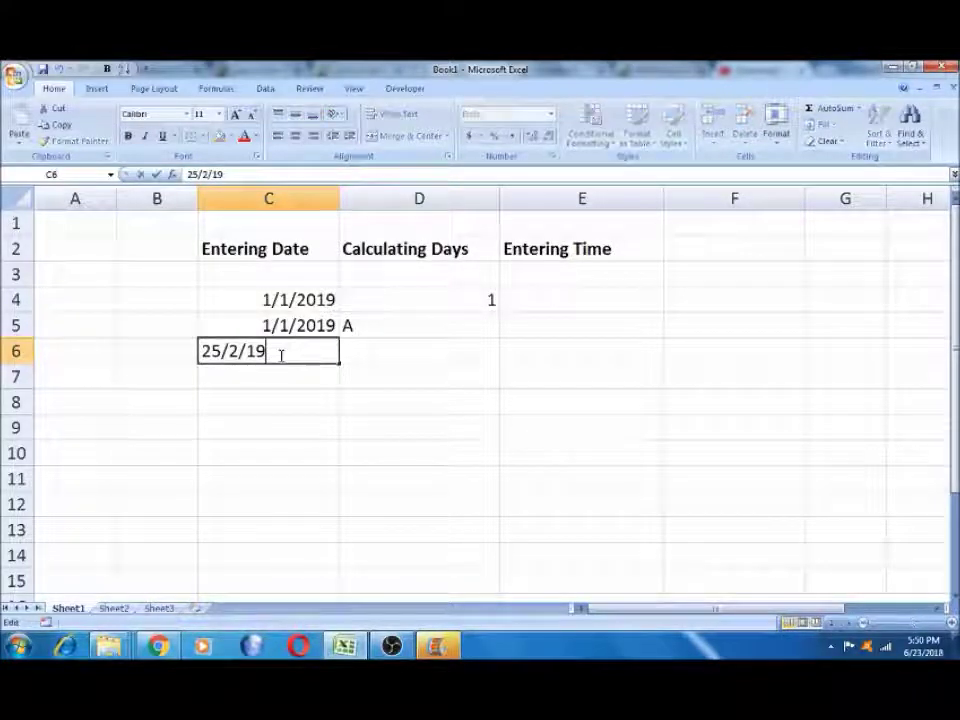
key(BackSpace)
key(BackSpace)
key(BackSpace)
key(BackSpace)
key(BackSpace)
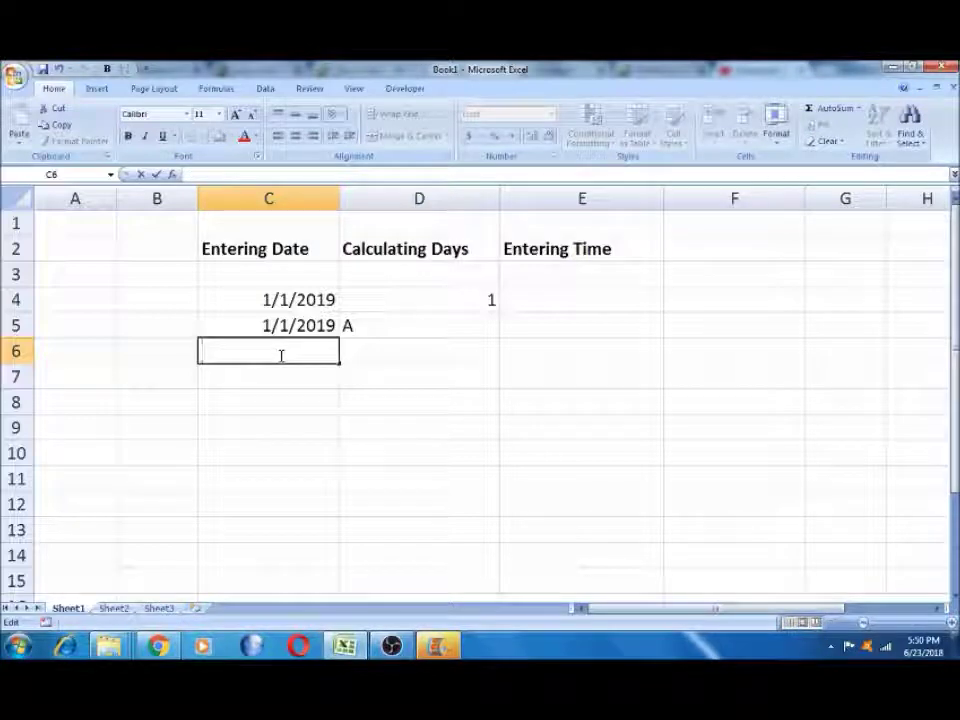
text(12/12/10)
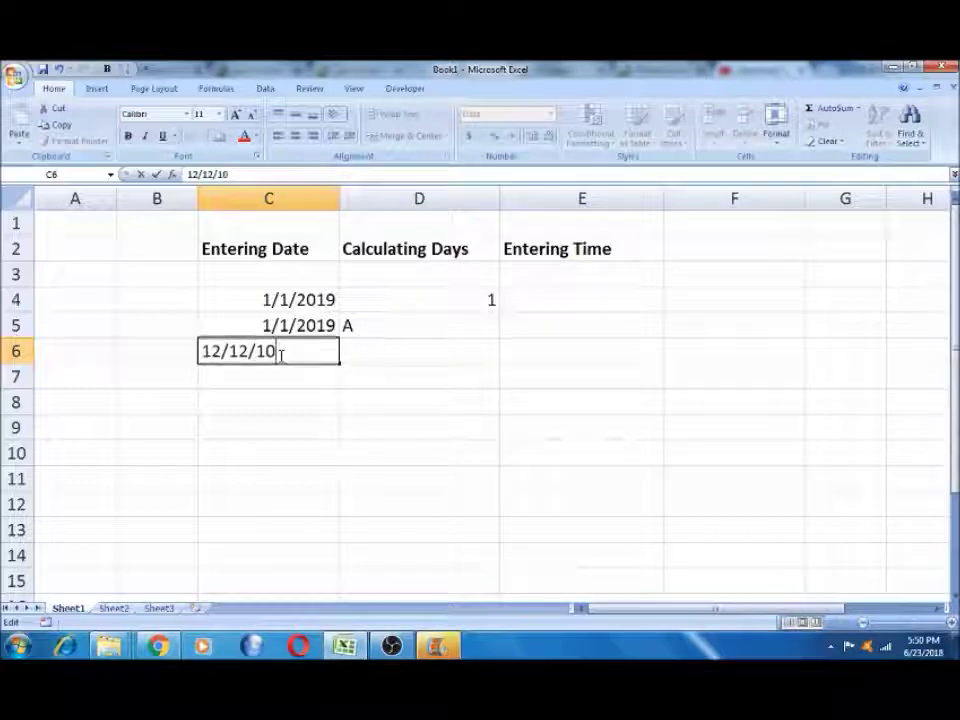
key(Tab)
click(287, 354)
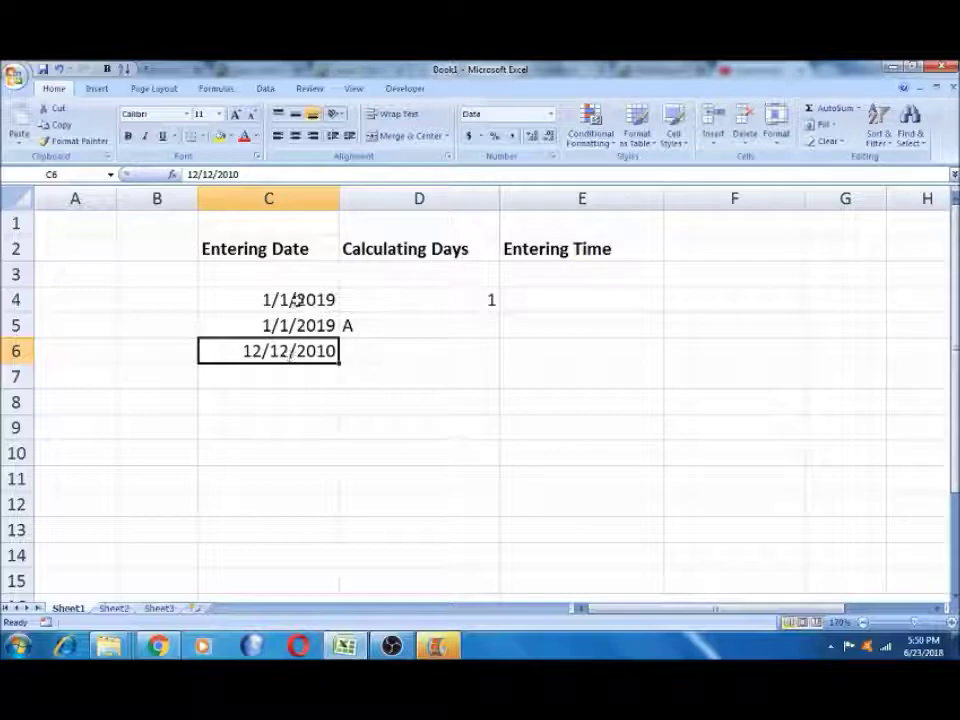
click(296, 299)
key(shift+Down)
key(shift+Down)
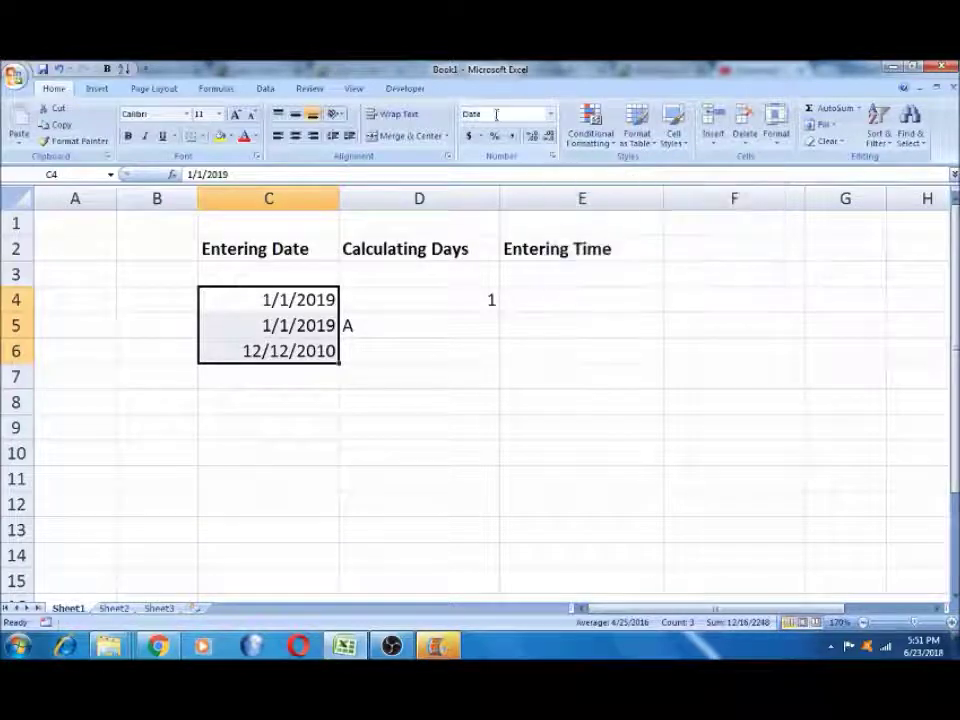
- Format C4:C6 with the 03/14/01 Date type in Format Cells
click(550, 158)
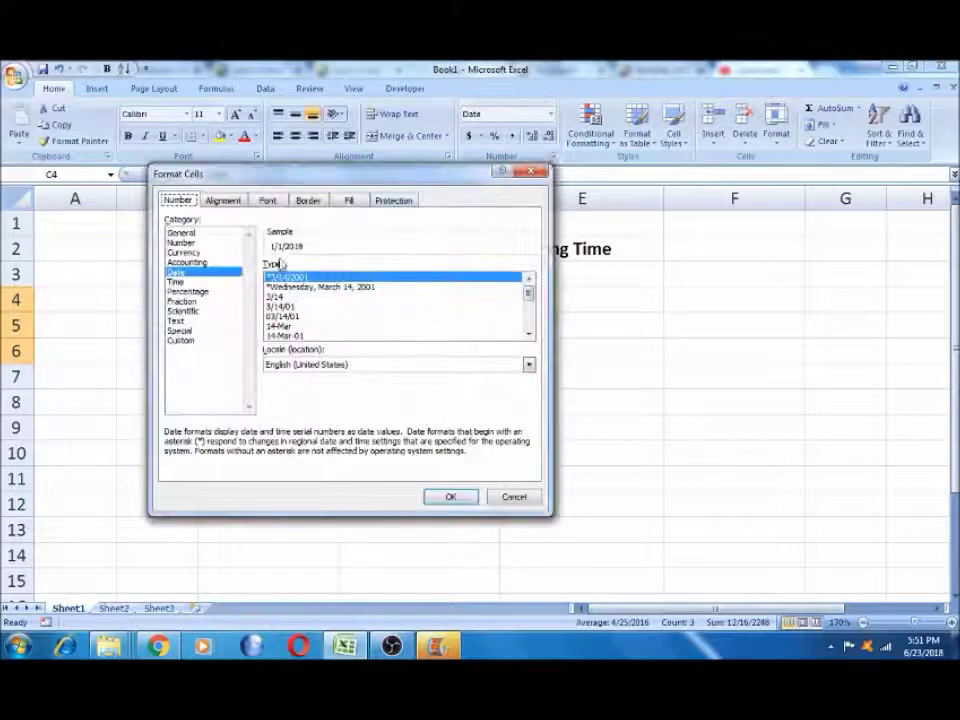
drag(197, 175, 445, 195)
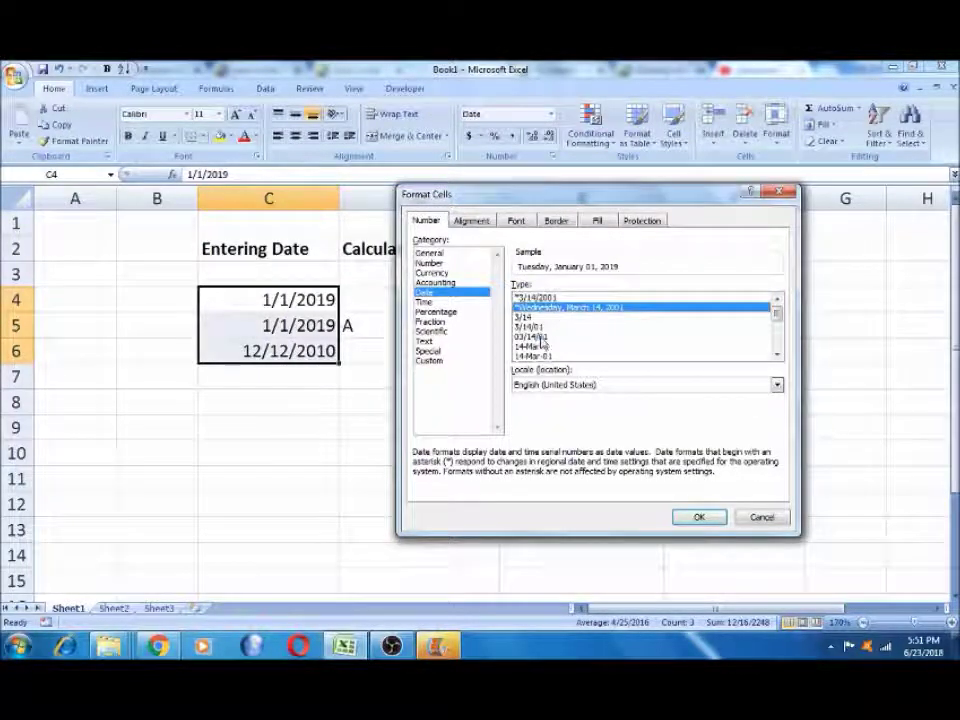
click(551, 337)
click(777, 354)
click(777, 354)
click(777, 354)
click(777, 354)
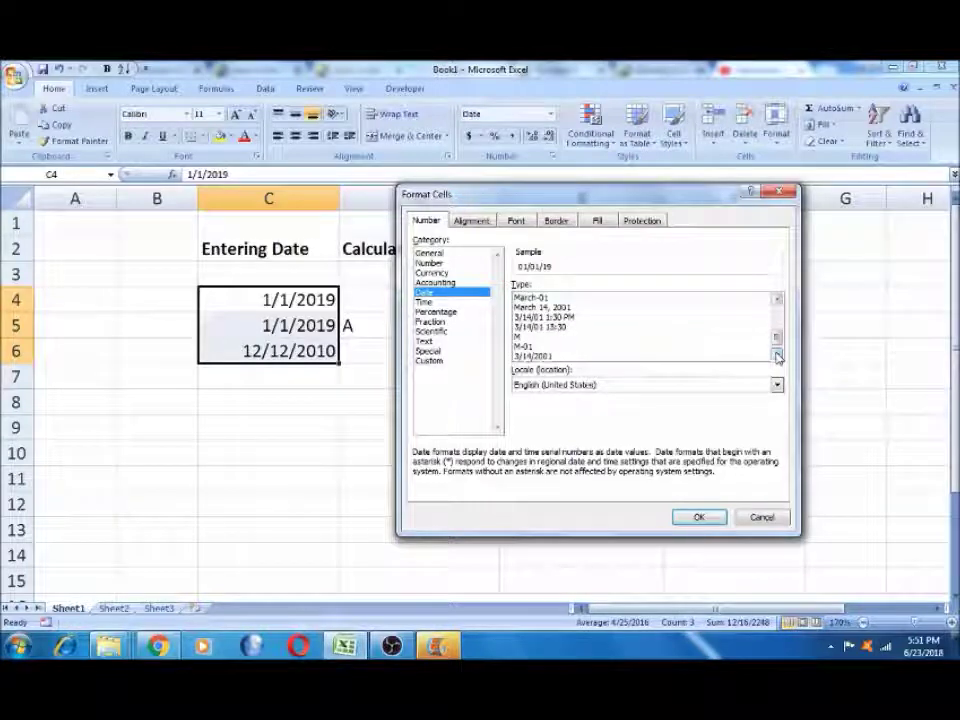
scroll(777, 314, up, 1)
scroll(777, 314, up, 2)
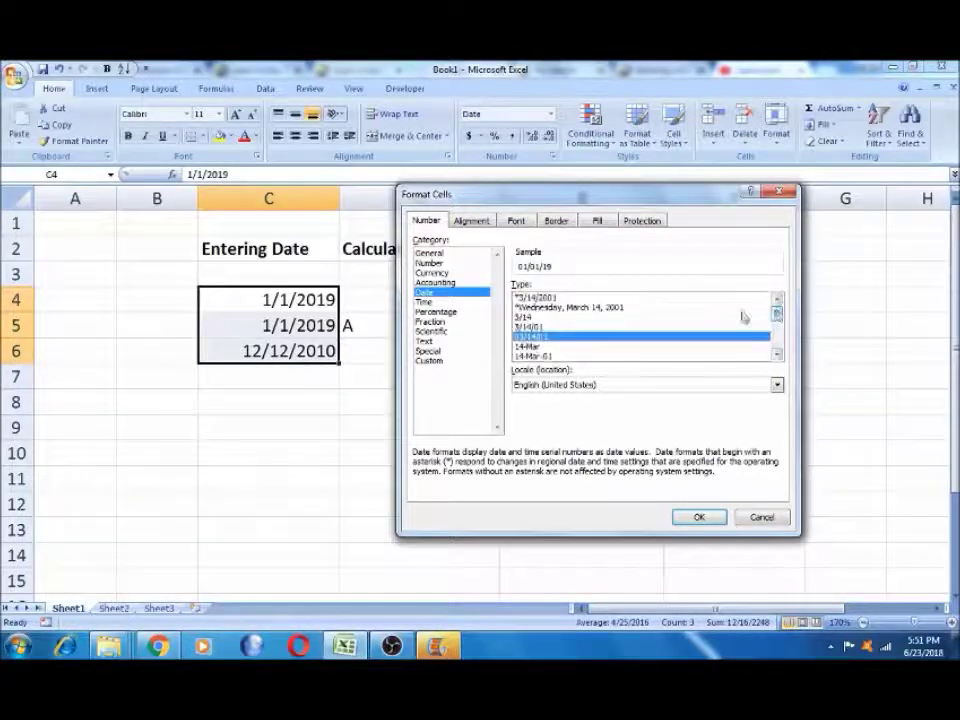
click(698, 517)
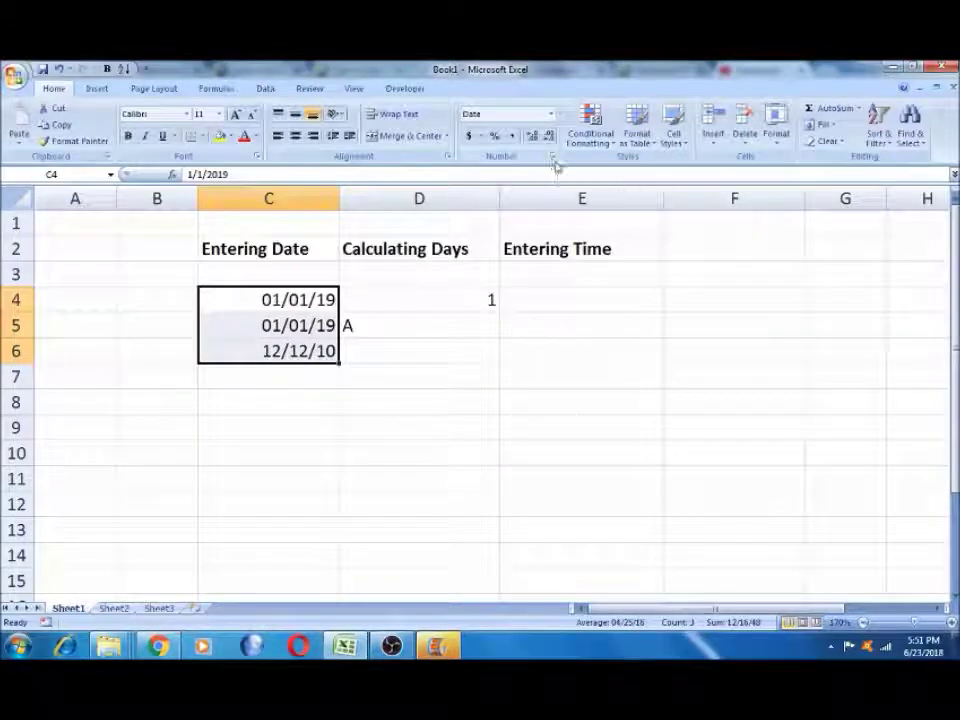
- Switch C4:C6 to the *Wednesday, March 14, 2001 long date type
click(552, 157)
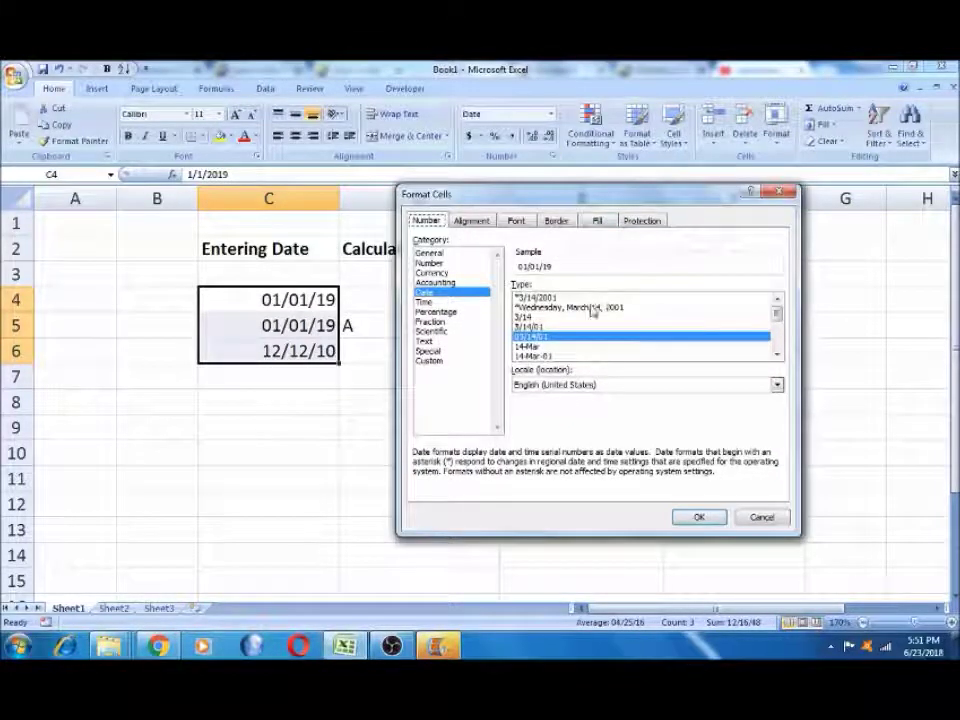
click(593, 308)
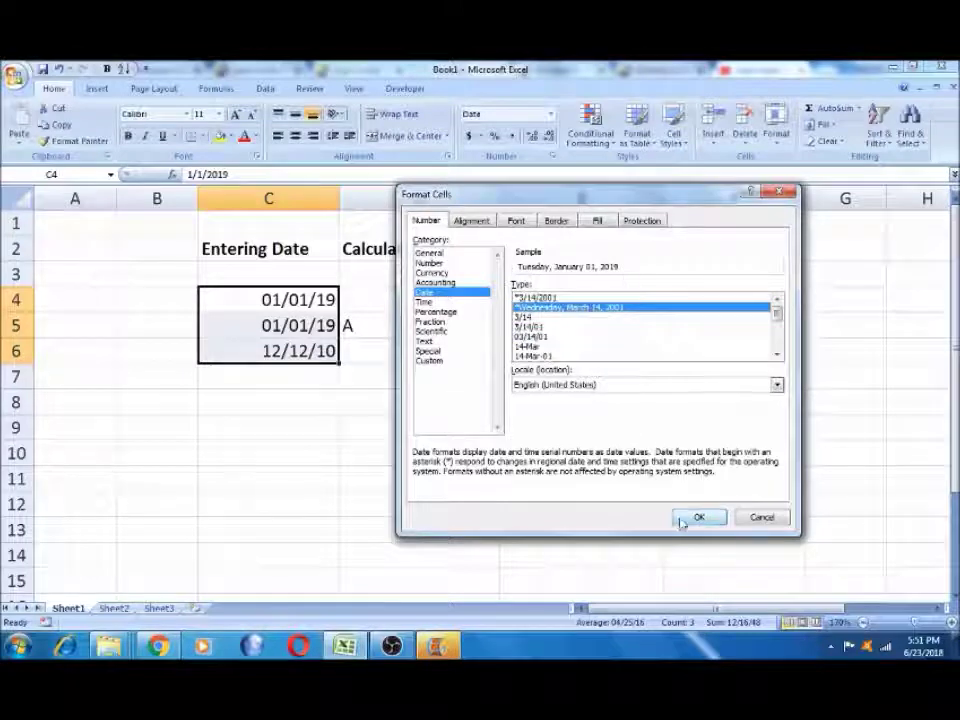
click(698, 517)
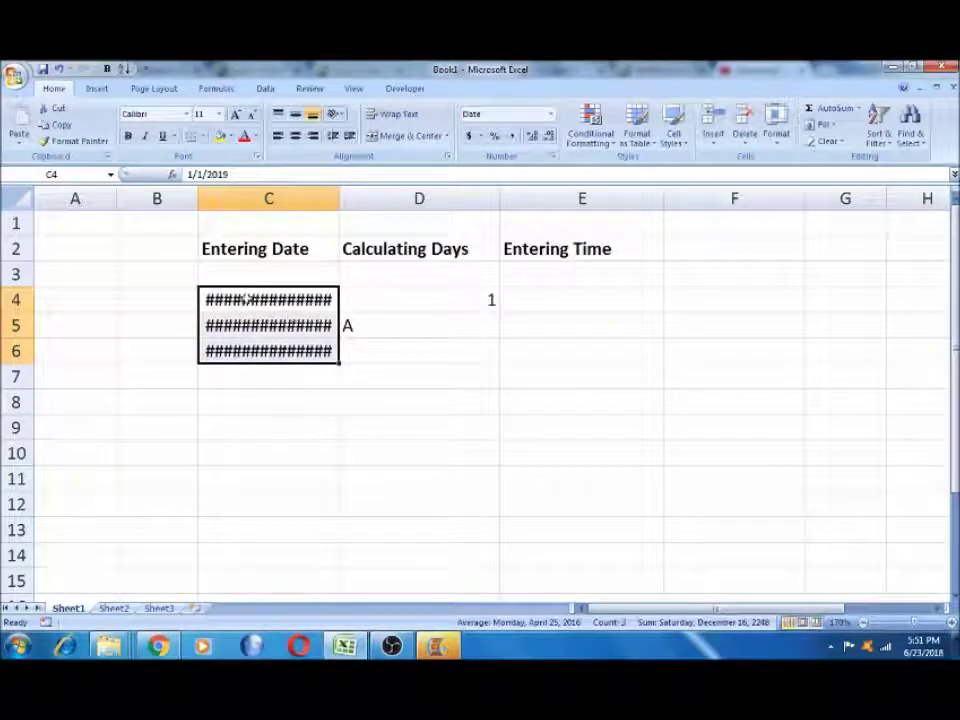
- AutoFit column C to the long dates, testing by narrowing it until #### appears
double_click(338, 198)
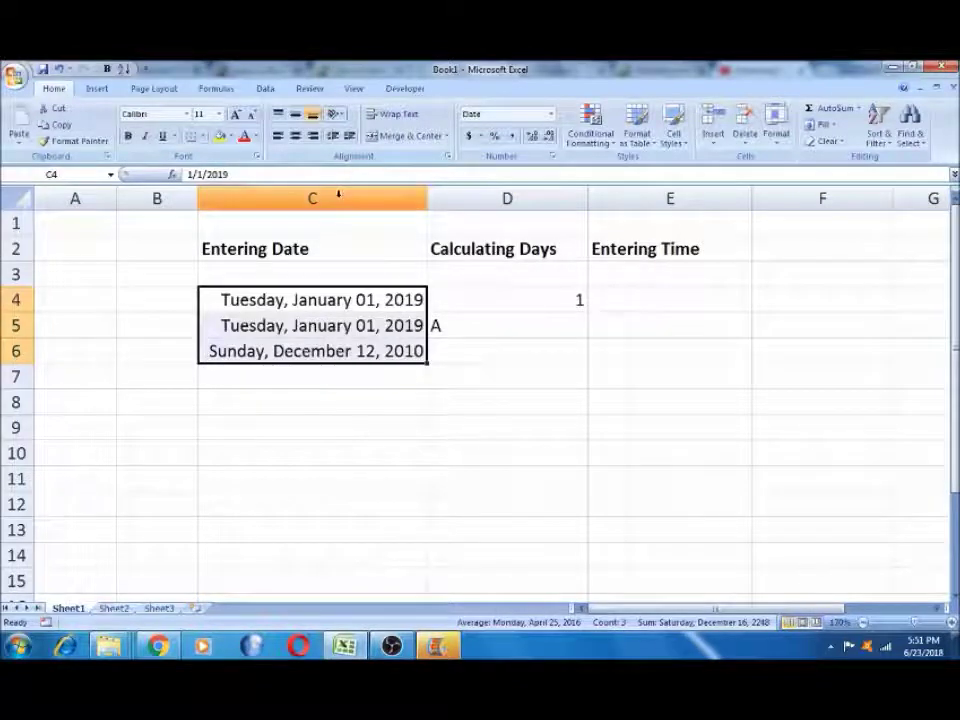
drag(427, 198, 307, 203)
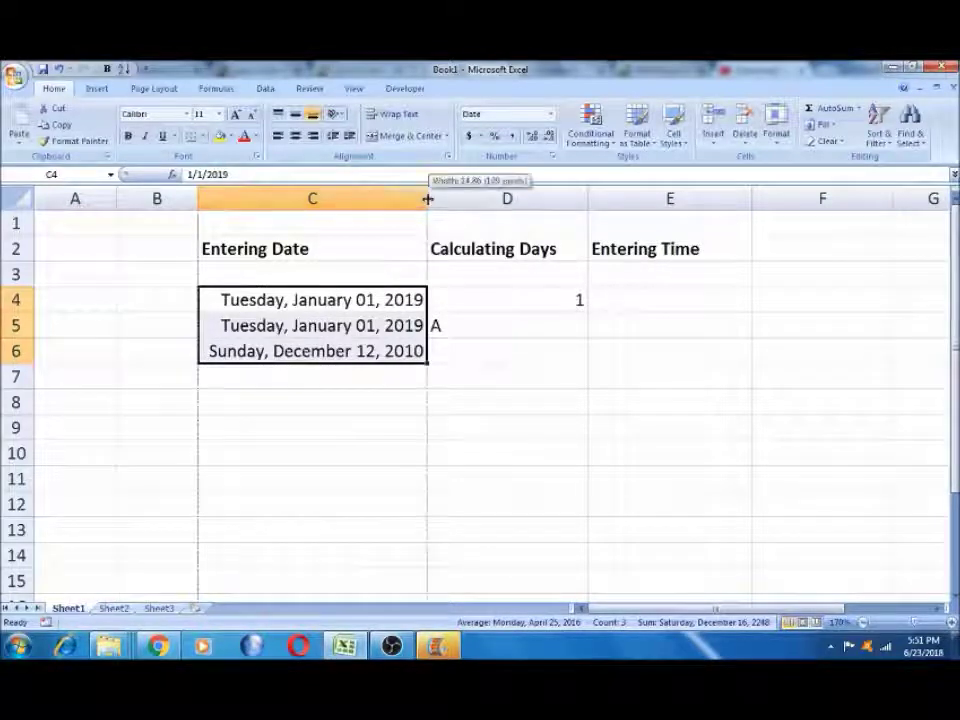
double_click(307, 201)
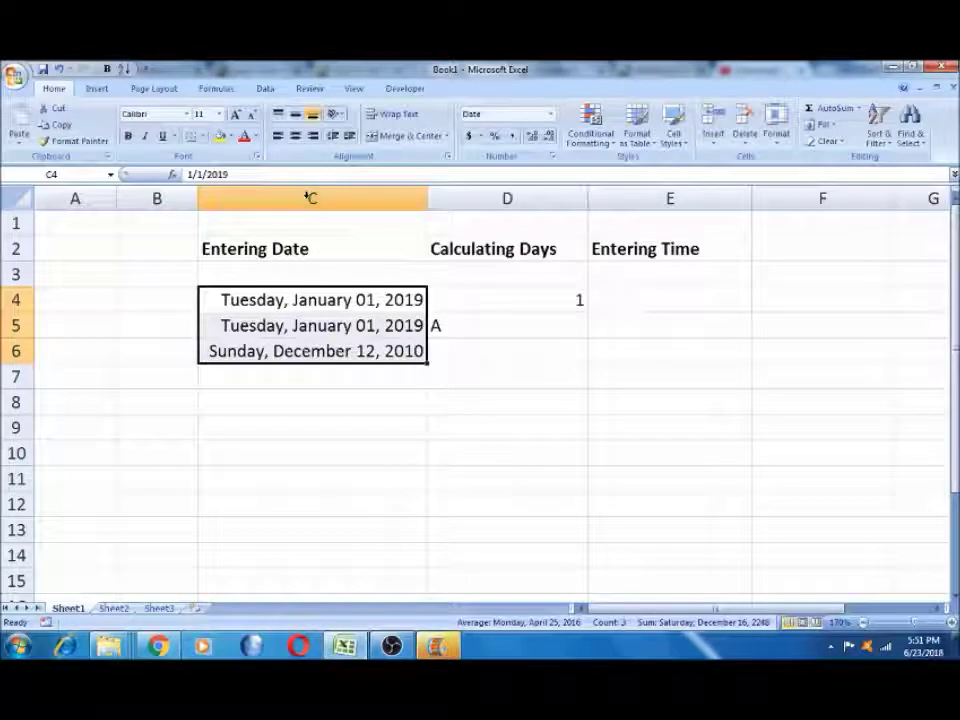
click(304, 256)
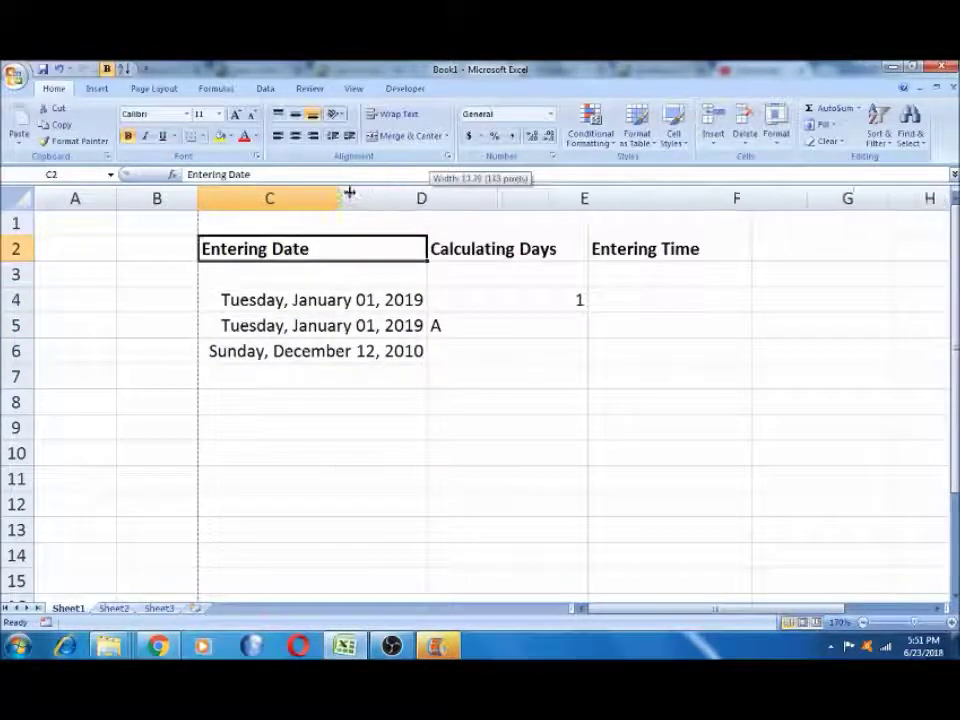
drag(431, 198, 337, 198)
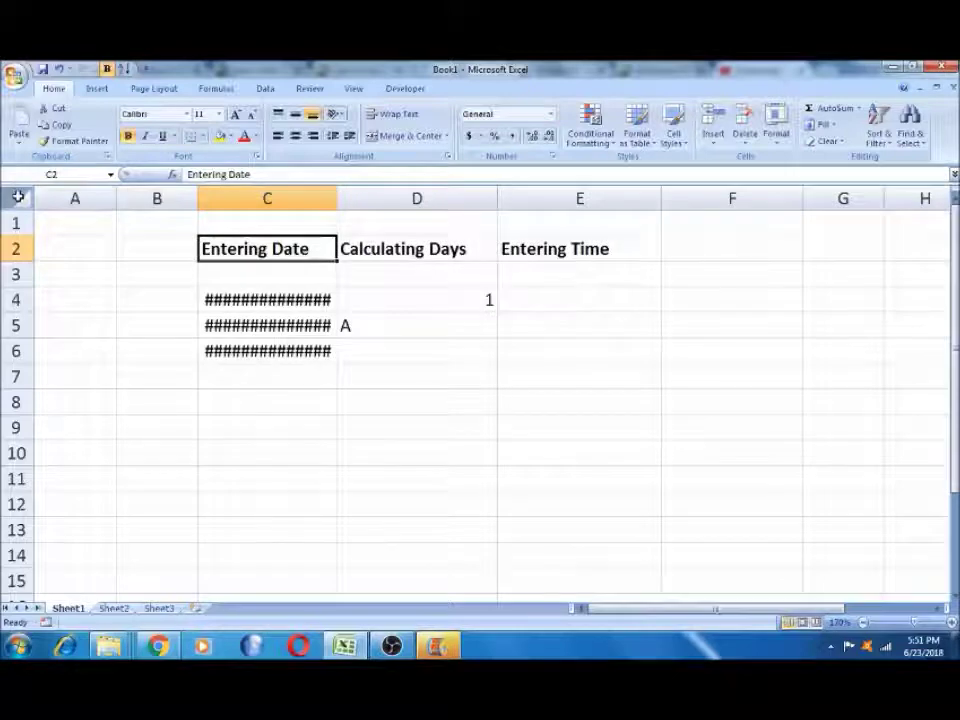
- Select the whole sheet and auto-fit all column widths with Alt, O, C, A
click(18, 197)
key(alt+o)
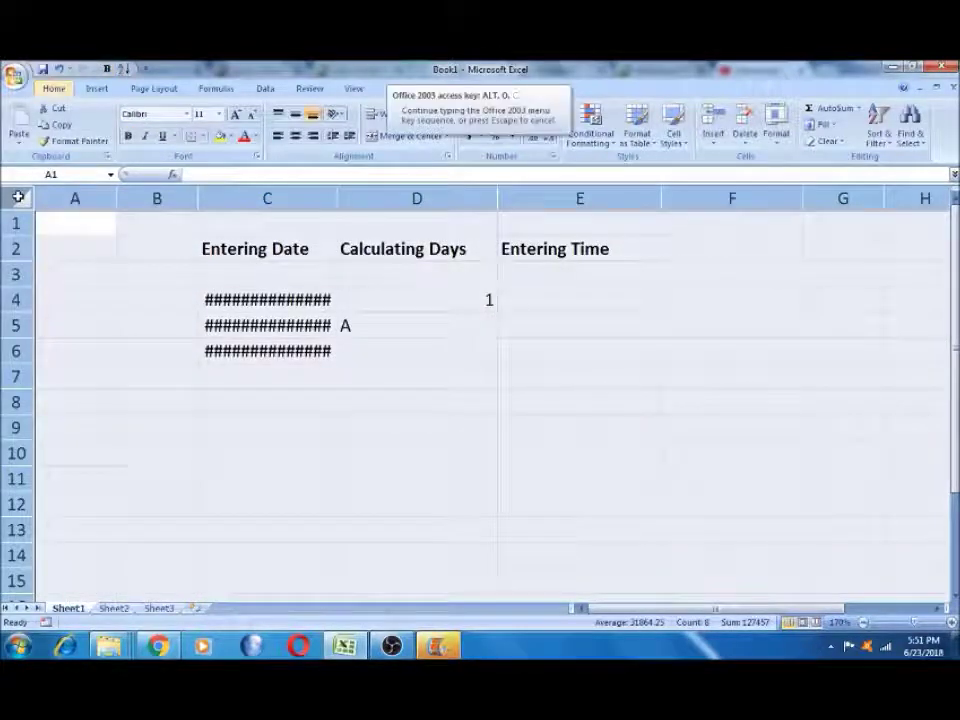
key(c)
key(a)
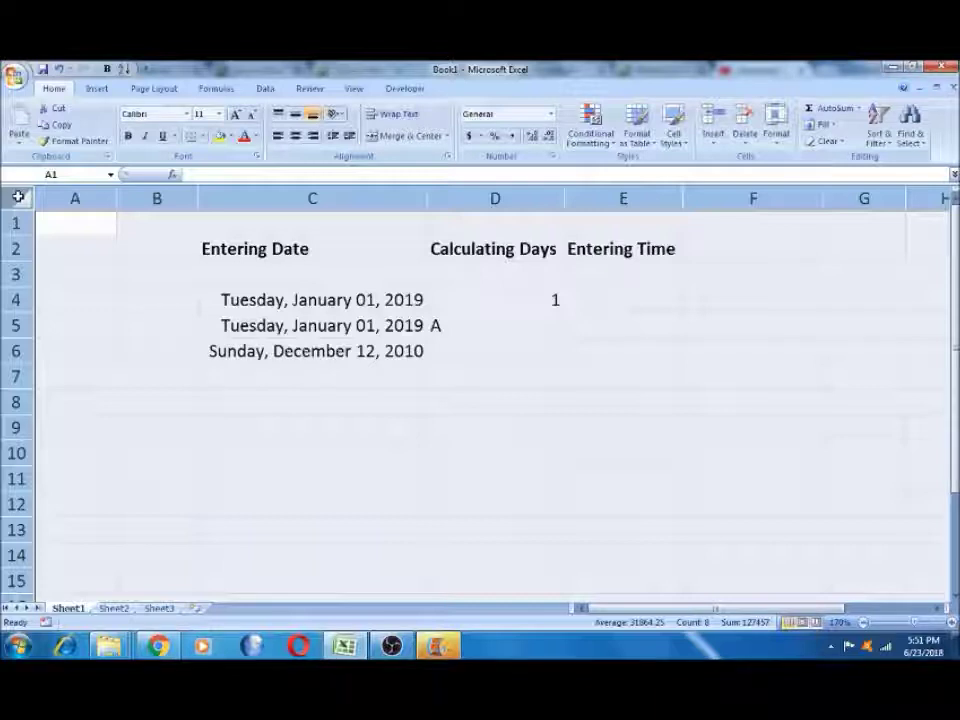
click(371, 300)
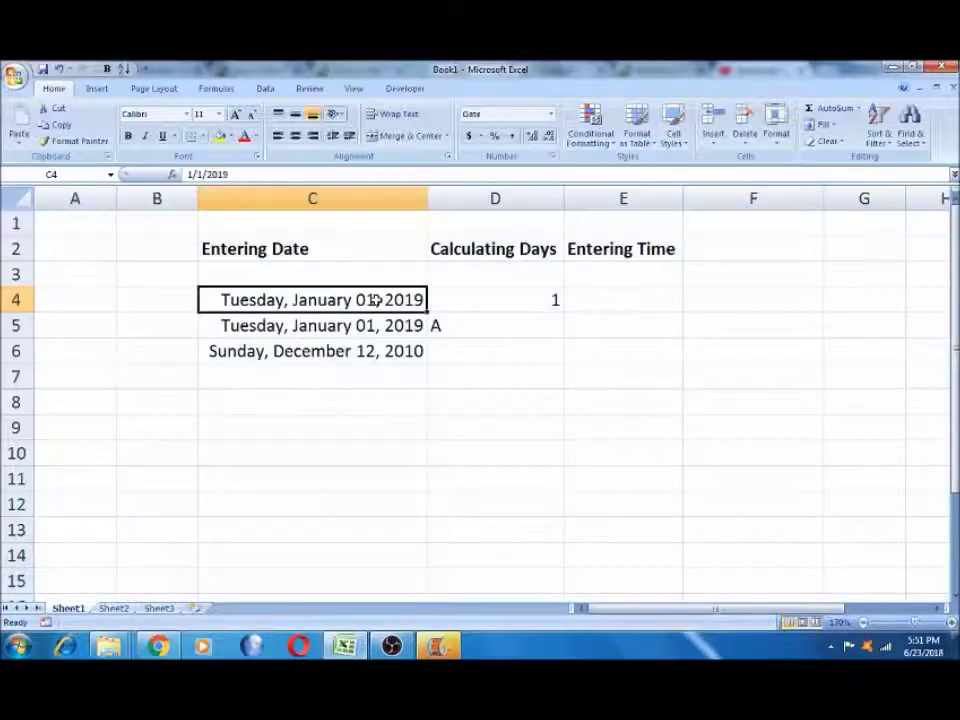
- Reformat C4:C6 back to the 03/14/01 Date type
key(shift+Down)
key(shift+Down)
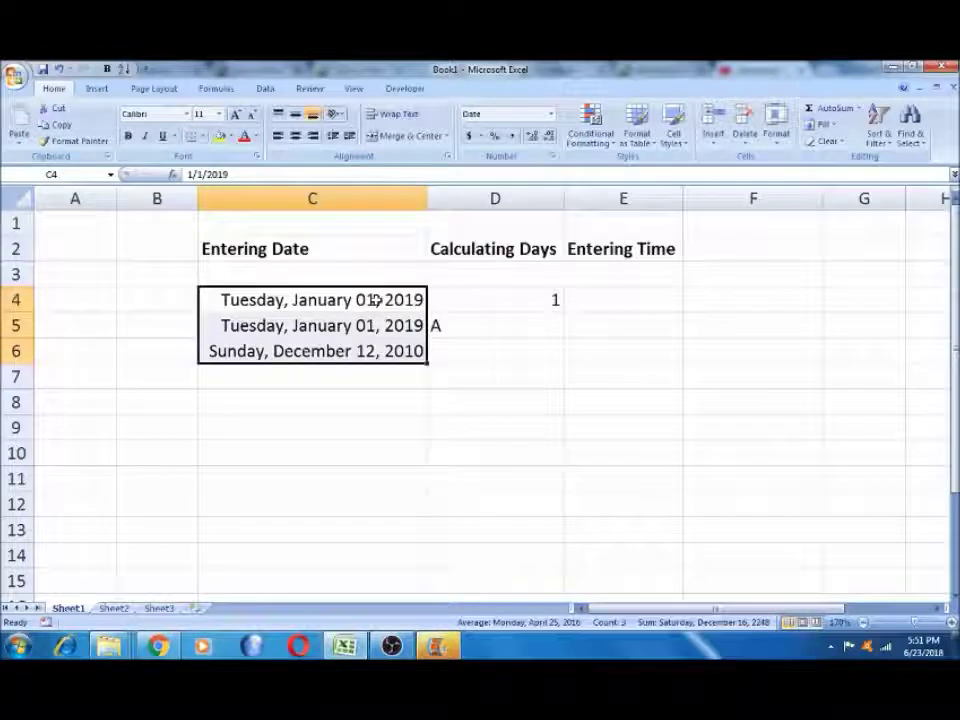
click(552, 156)
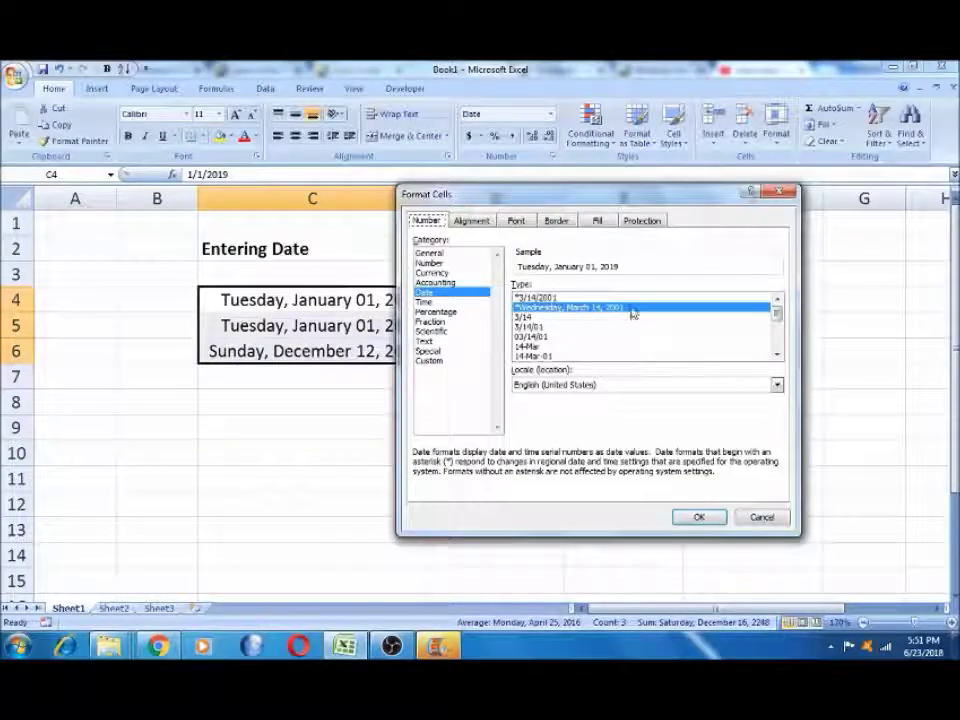
click(560, 336)
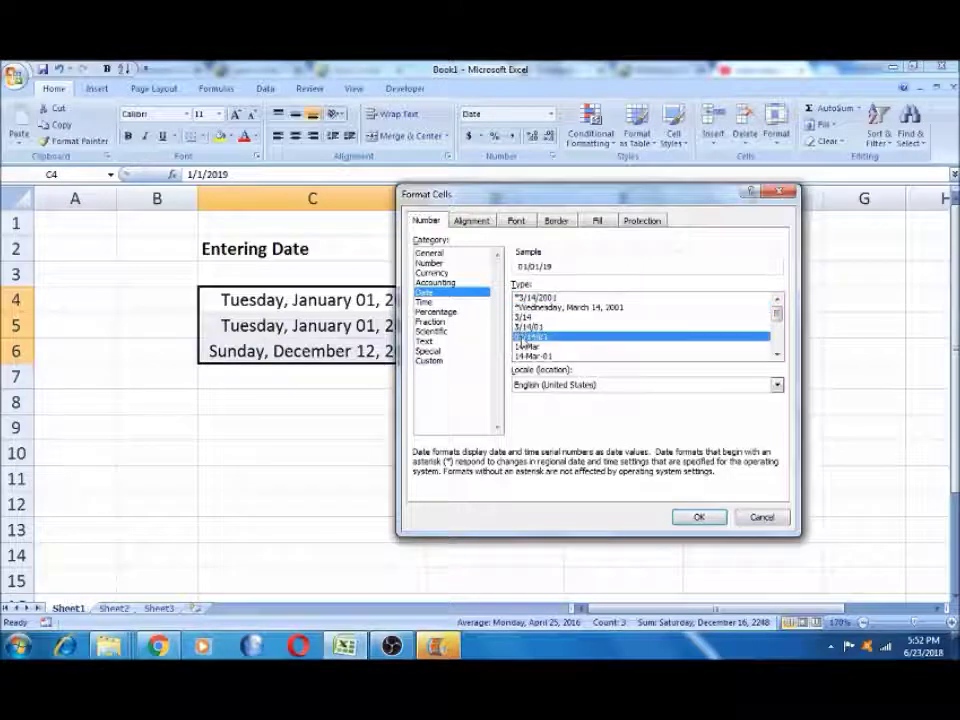
click(695, 517)
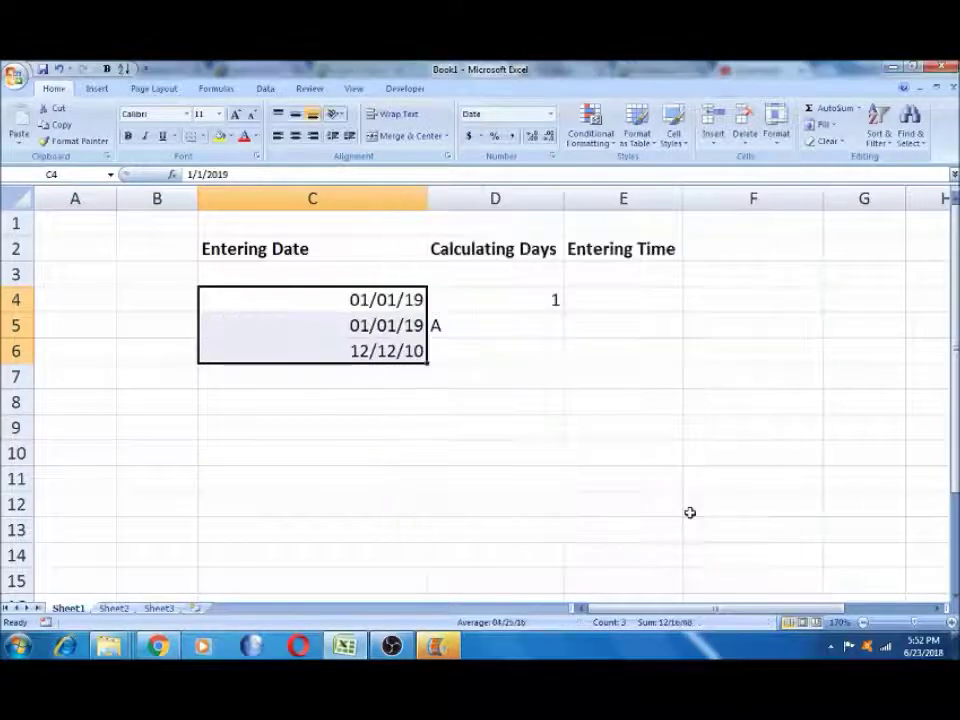
- Clear the 1 and A from D4:D5
click(487, 331)
key(Up)
key(shift+Down)
key(Delete)
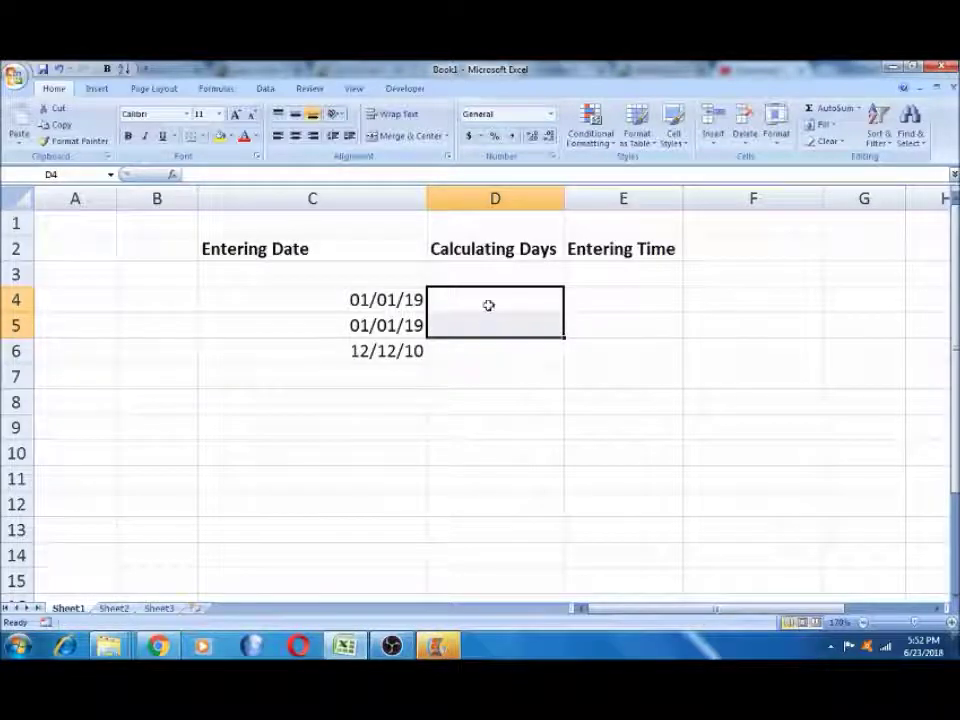
- Enter a subtraction formula in D4 referencing C4 and C5
click(488, 305)
text(=)
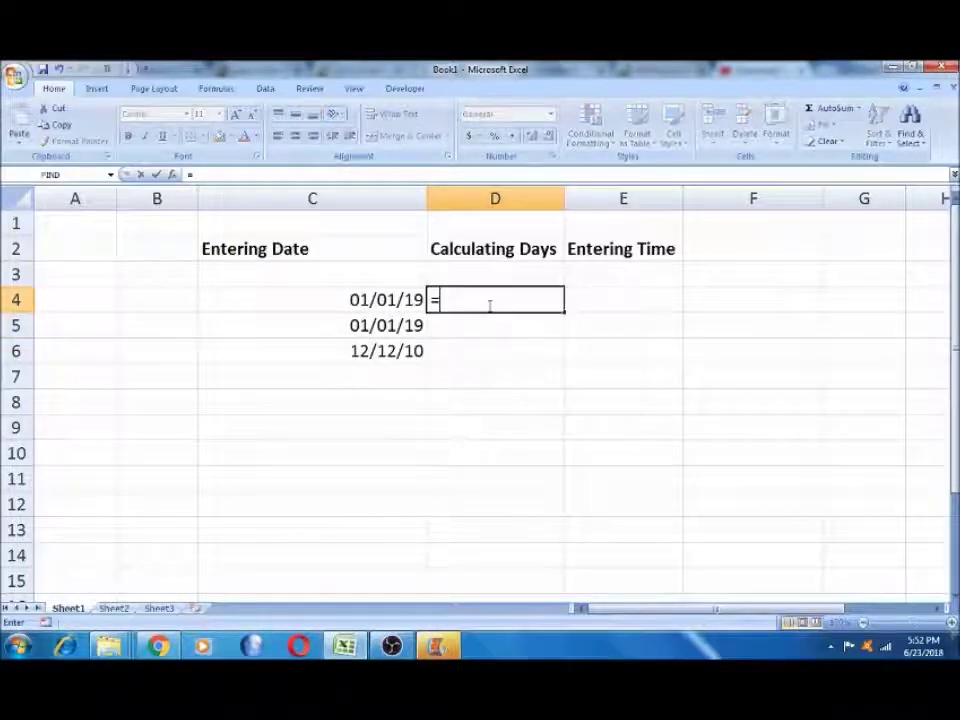
key(Left)
text(-)
key(Down)
key(Left)
key(Return)
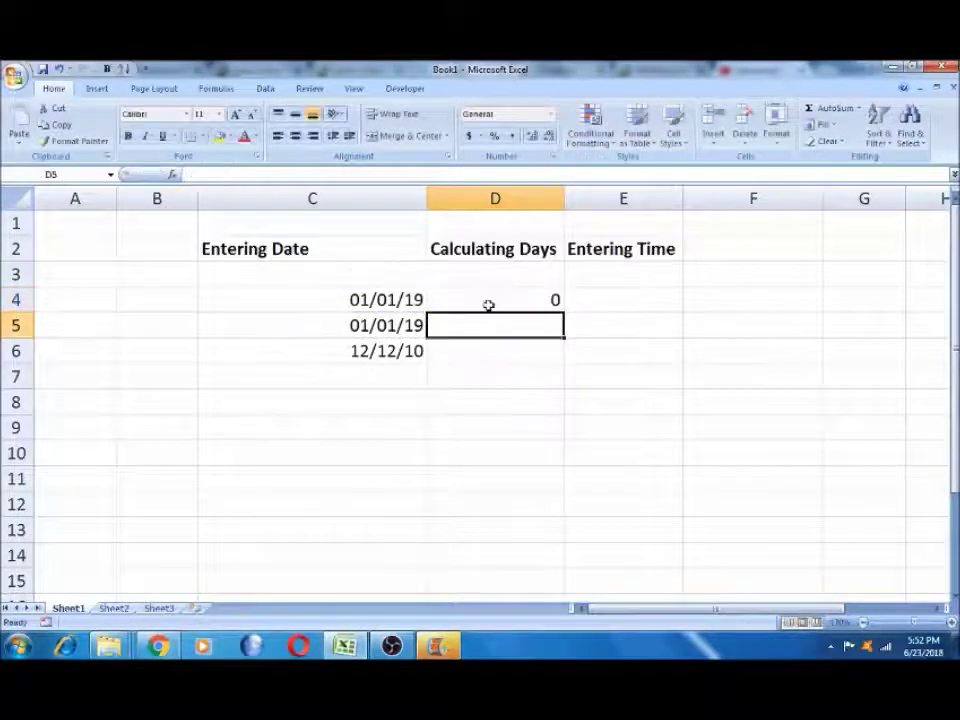
- Check the dates, then correct D4's formula to =C4-C6
click(488, 301)
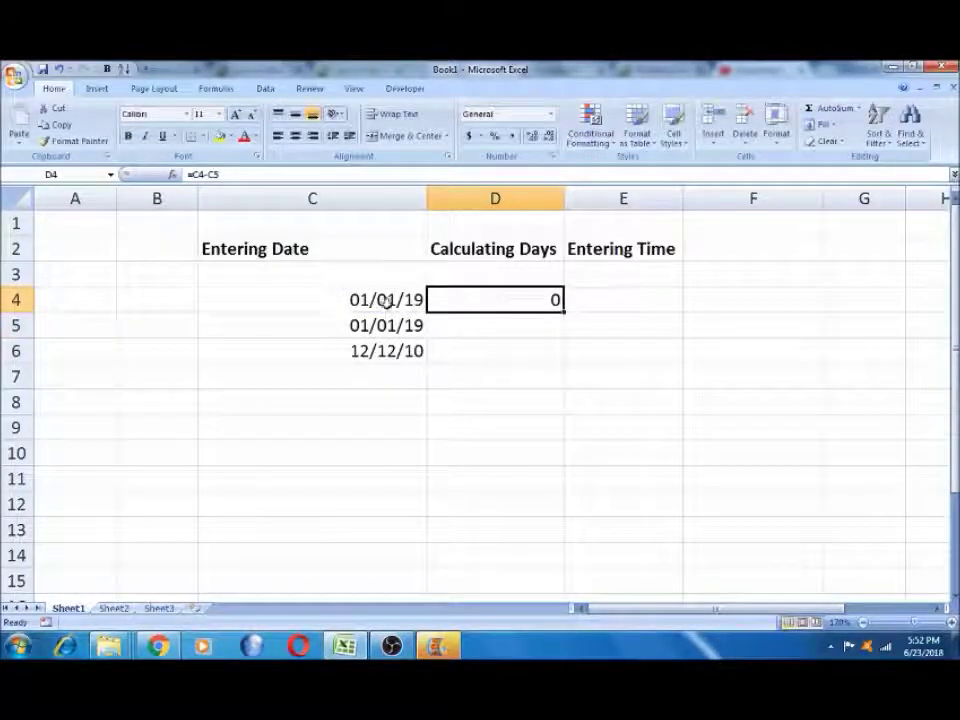
click(383, 300)
key(Down)
key(Right)
key(Up)
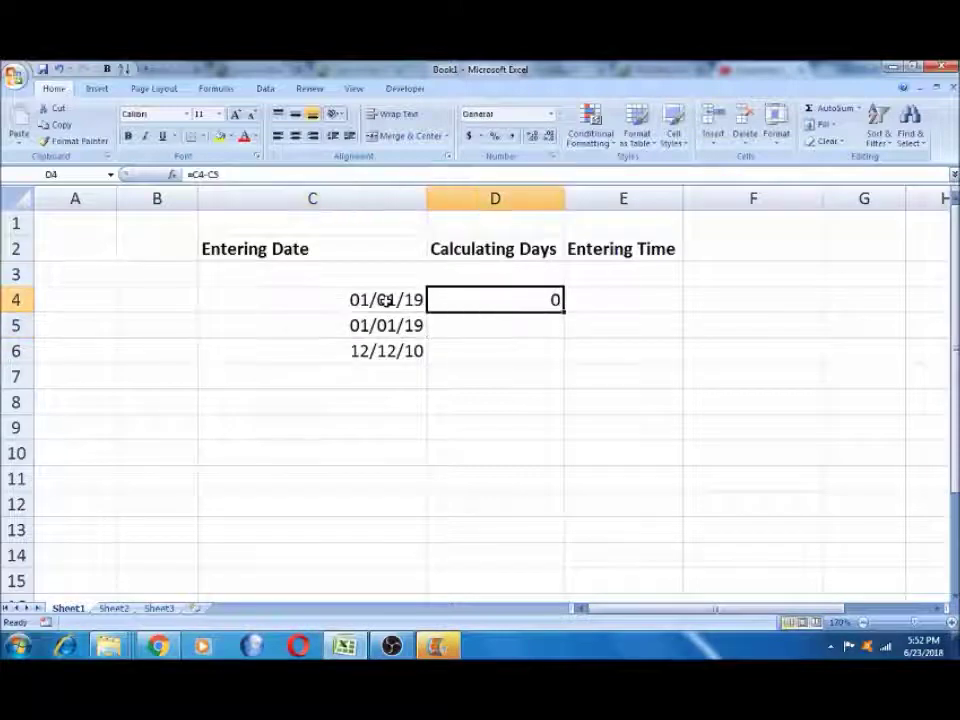
key(F2)
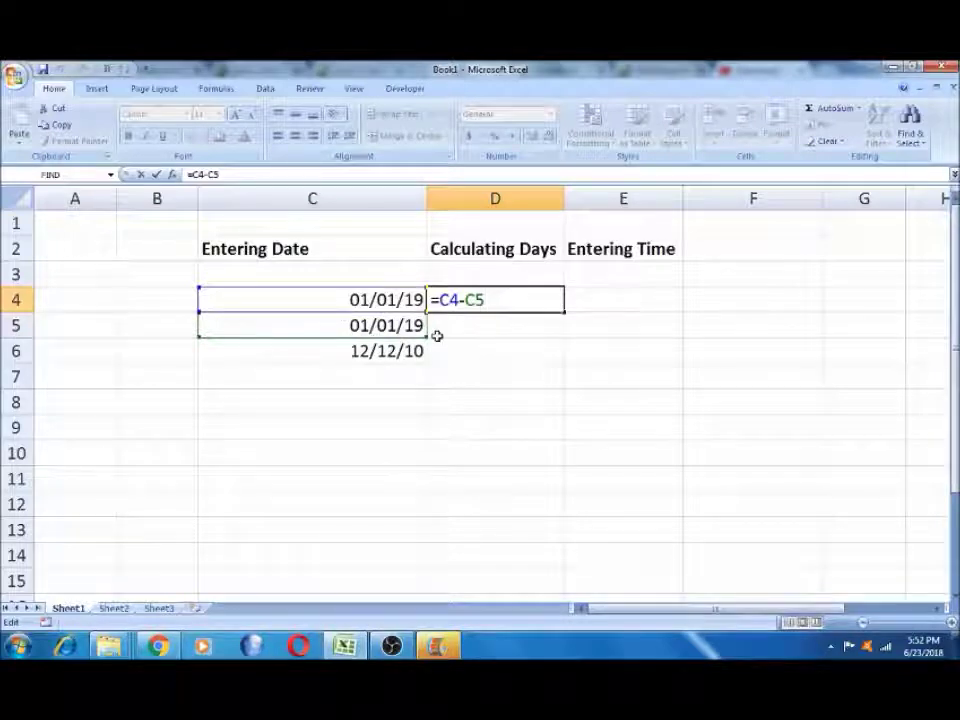
key(BackSpace)
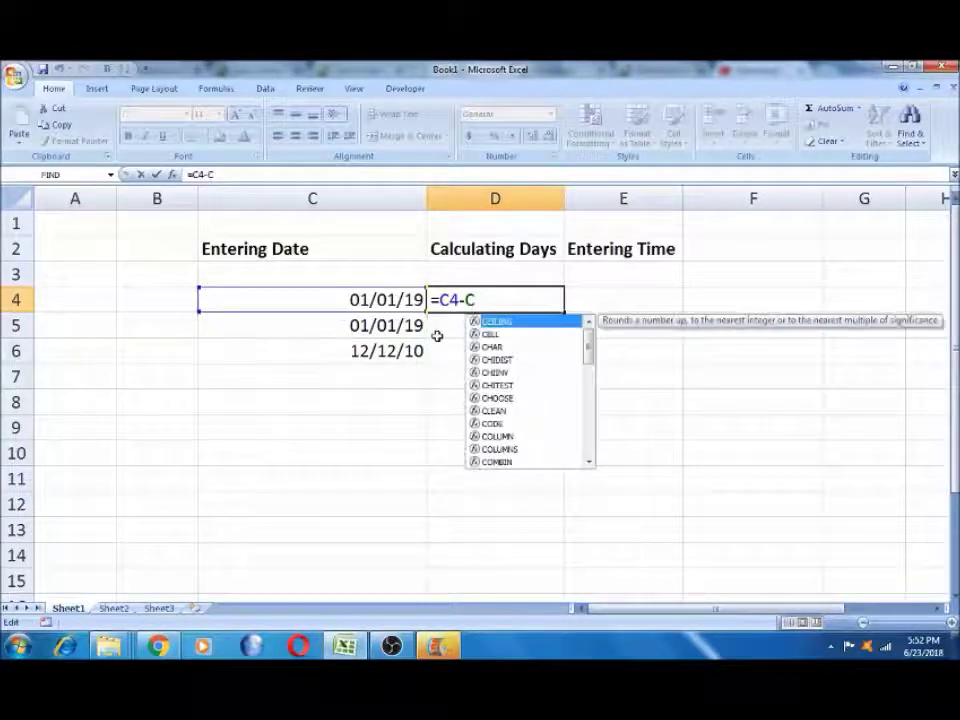
text(6)
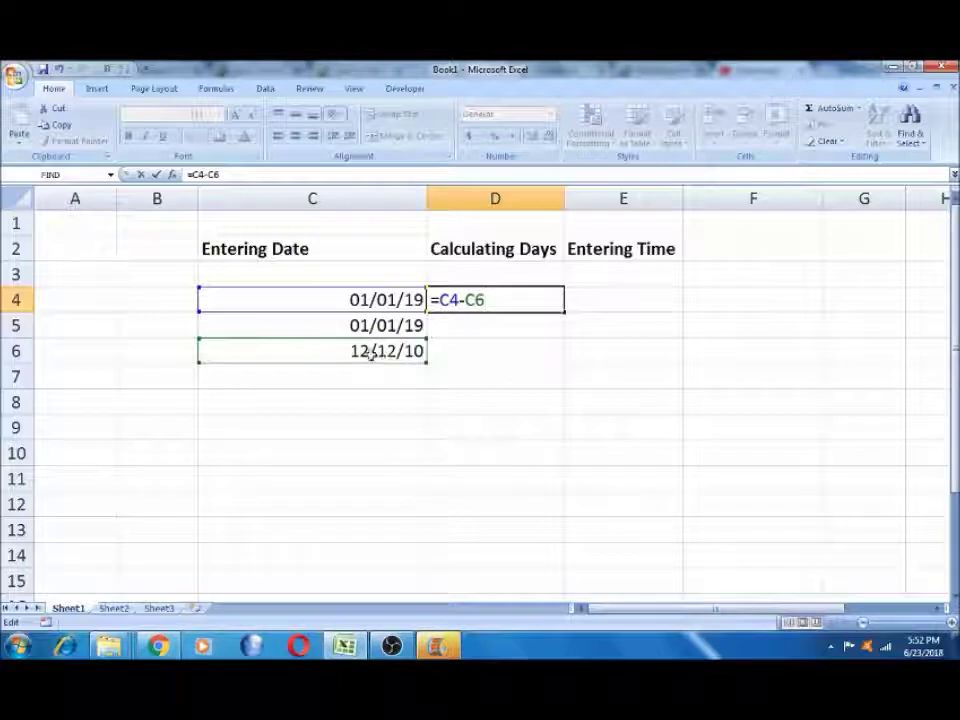
key(ctrl+Return)
key(Return)
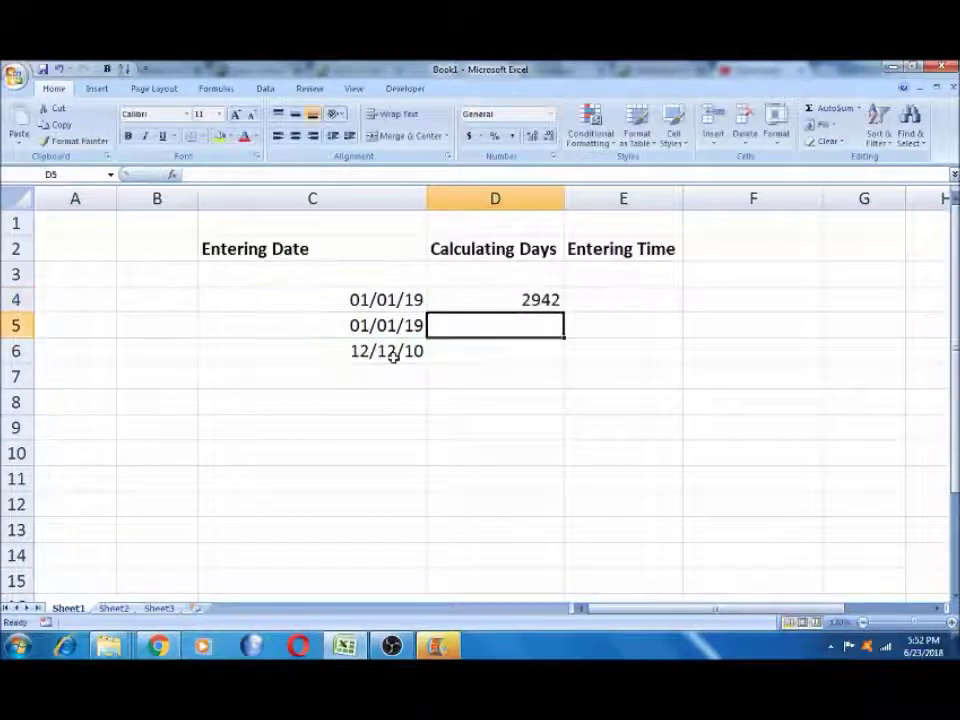
- Verify C4, C6 and the 2942 day result in D4, ending on C7
click(411, 294)
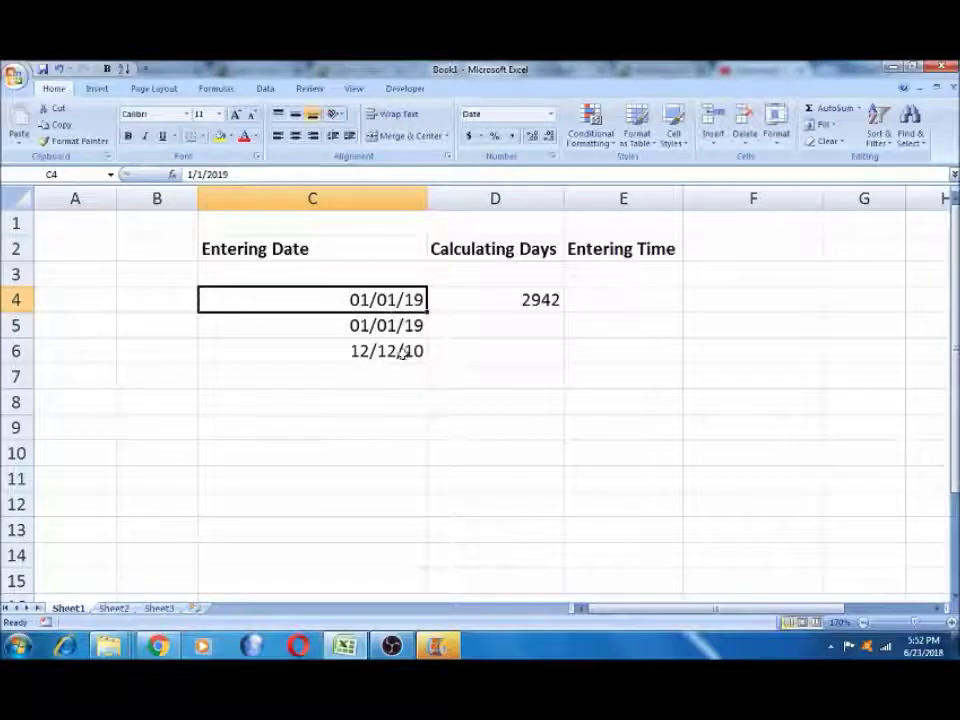
click(399, 350)
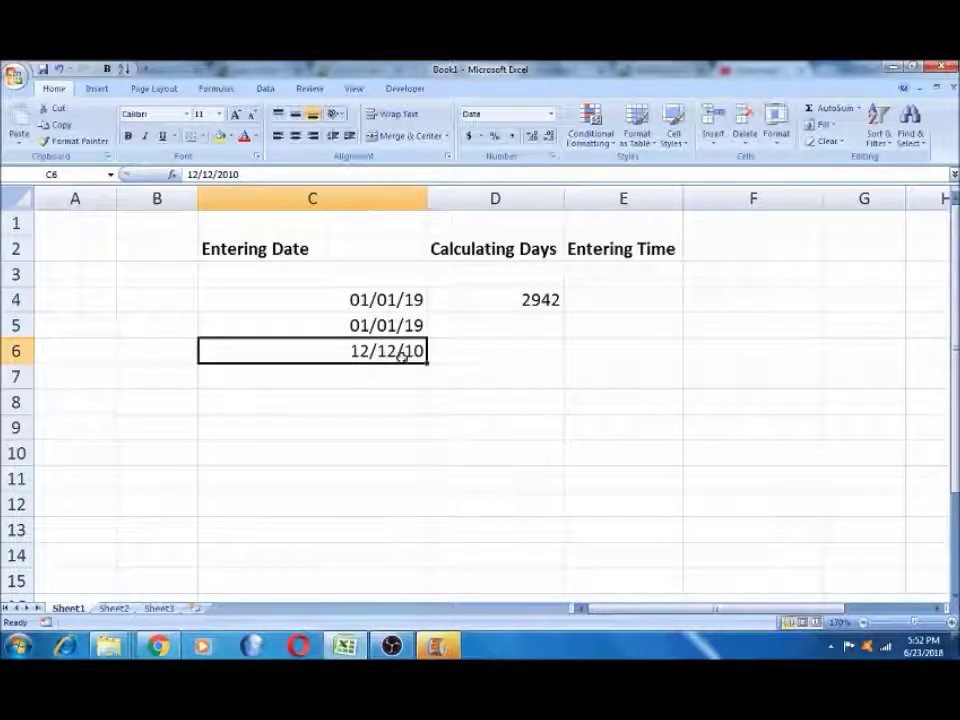
click(515, 300)
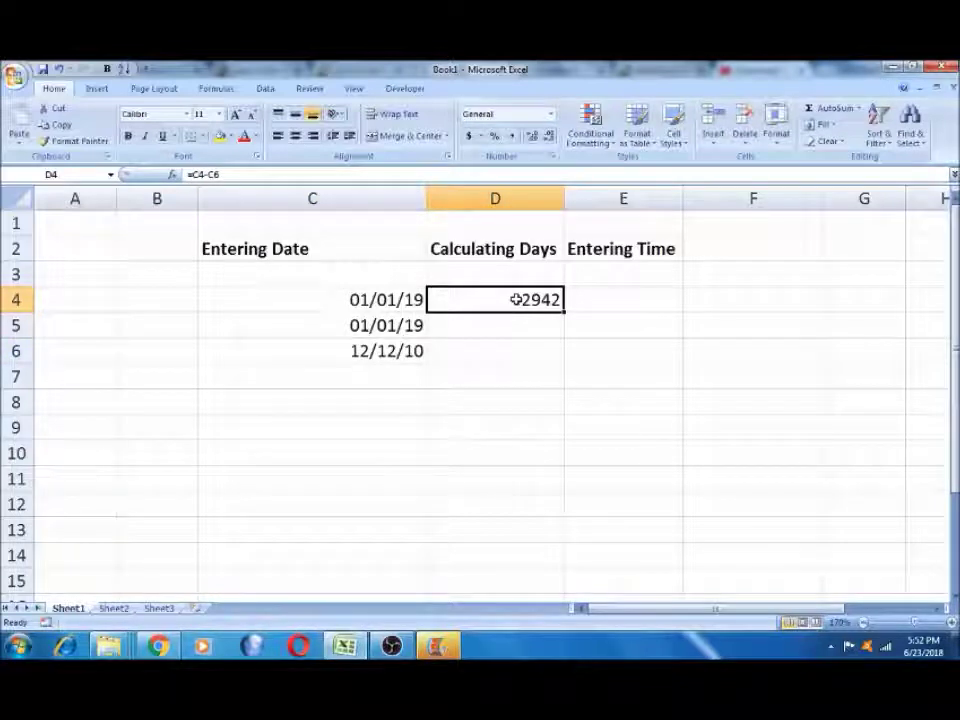
key(Left)
key(Down)
key(Down)
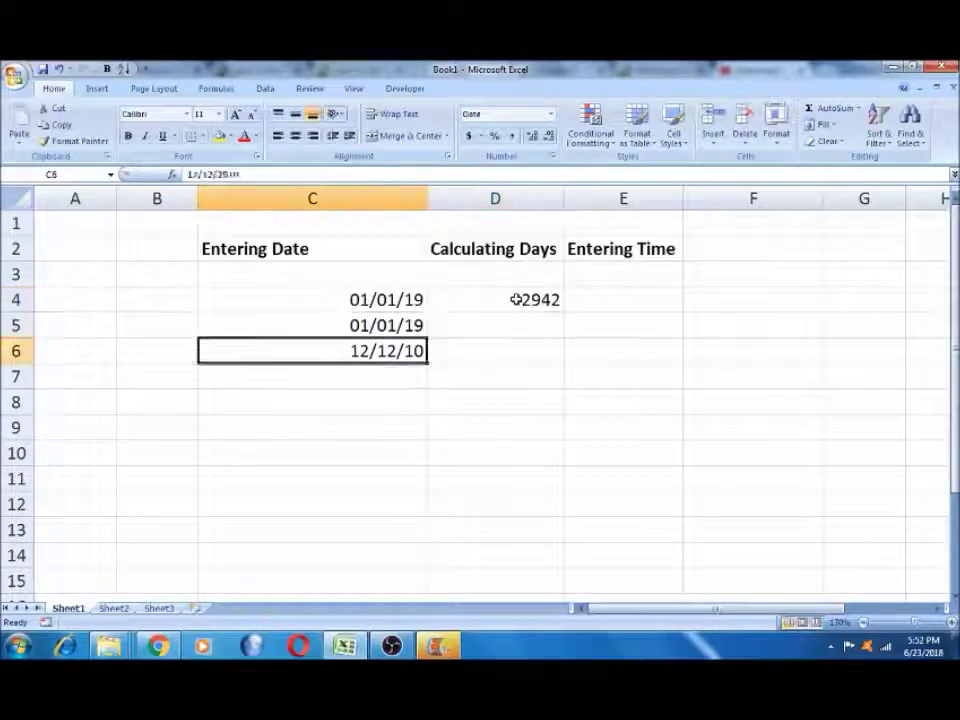
key(Down)
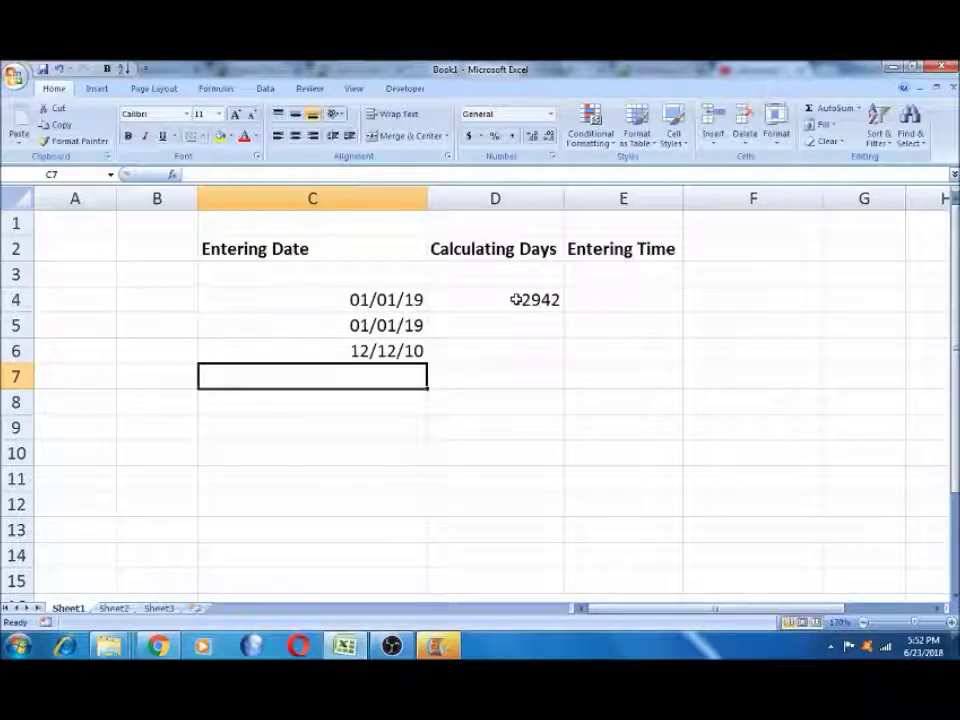
- Enter =TODAY() in C7 so it shows 6/23/2018, then recheck the cell
text(=TODAY()
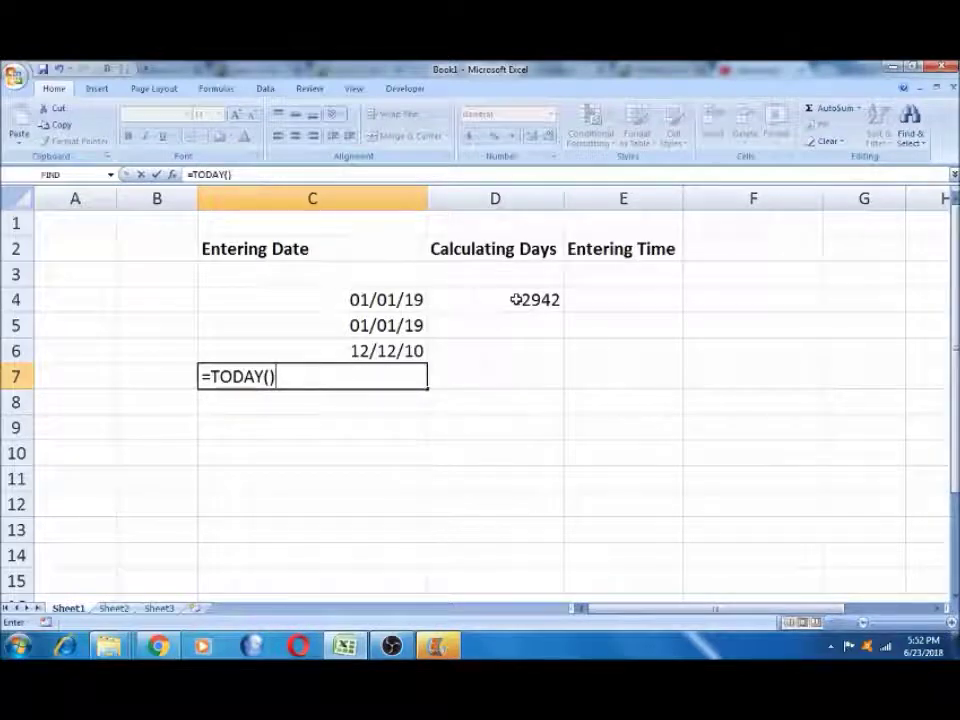
key(Return)
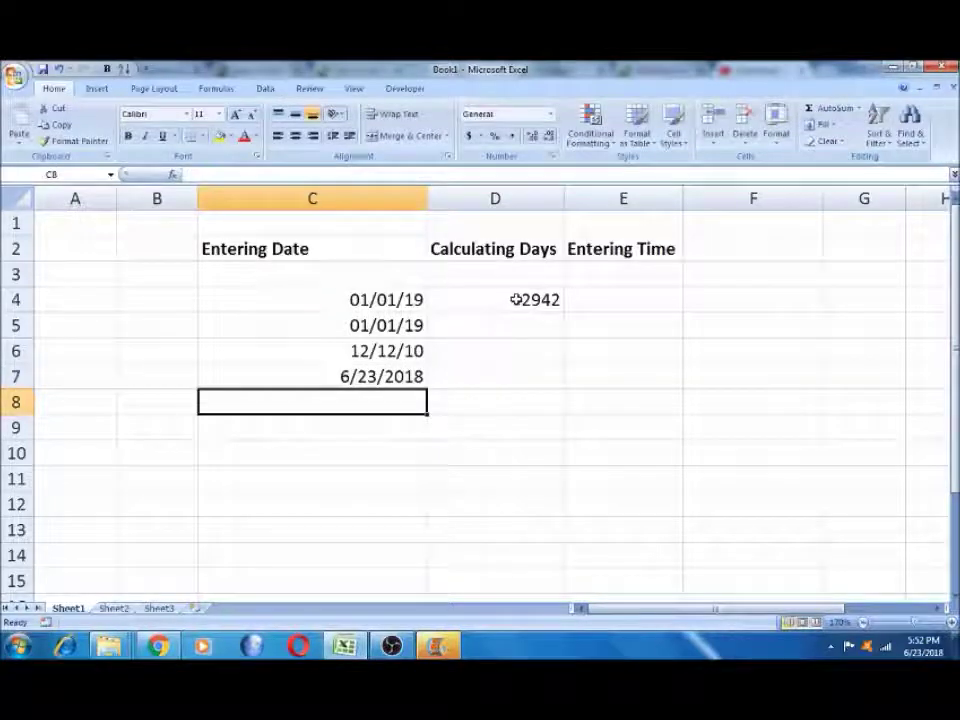
key(Up)
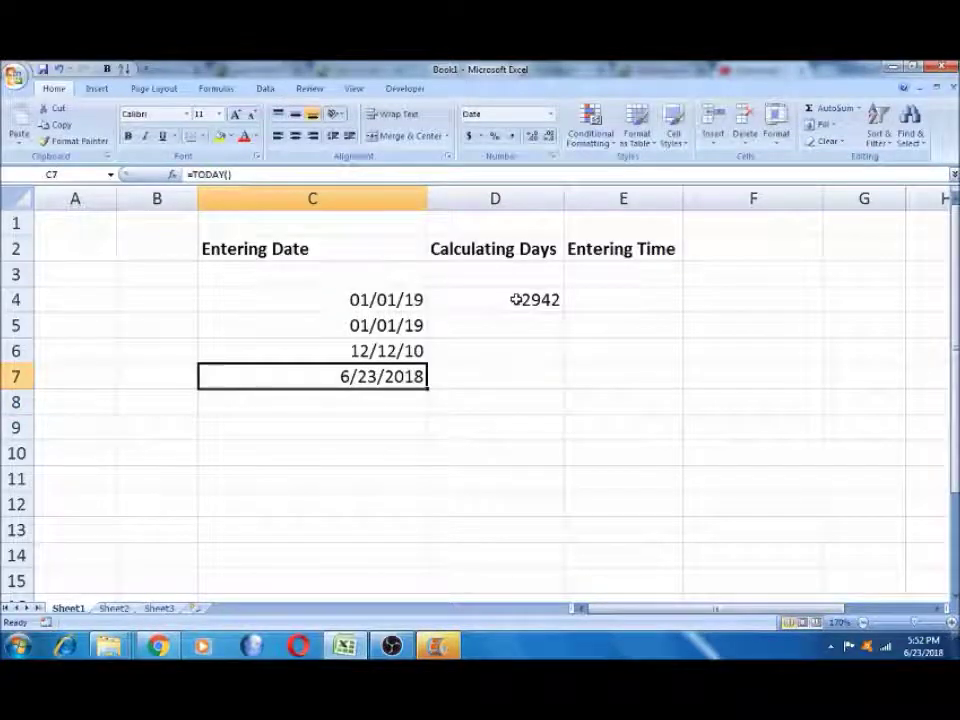
key(Right)
key(Left)
key(Right)
key(Left)
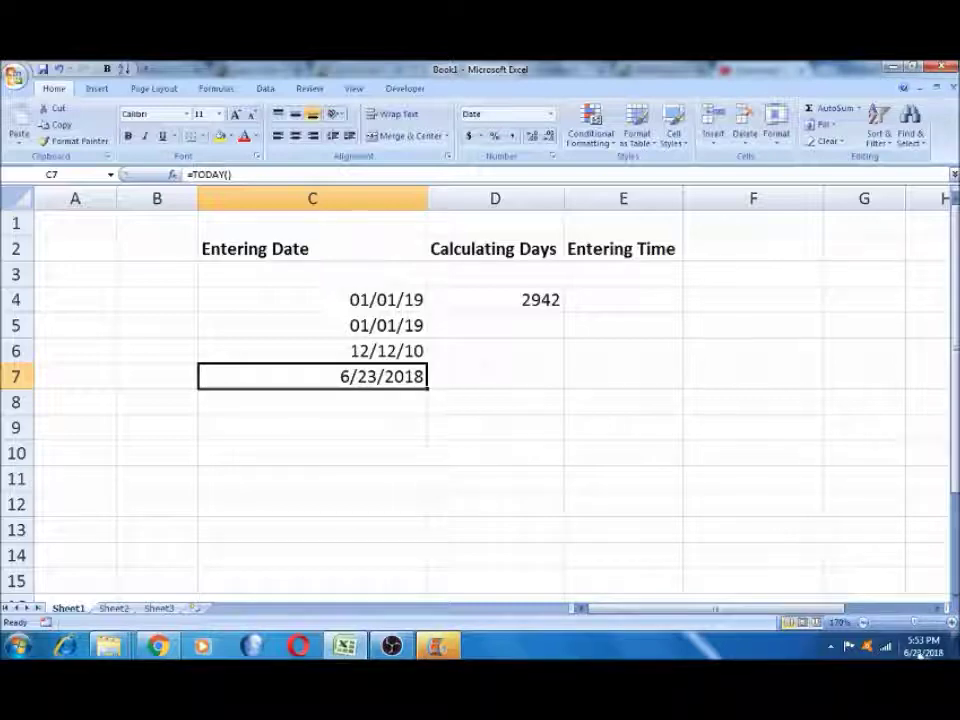
- Clear the earlier date examples and enter 1.32 in C9
mouse_move(922, 648)
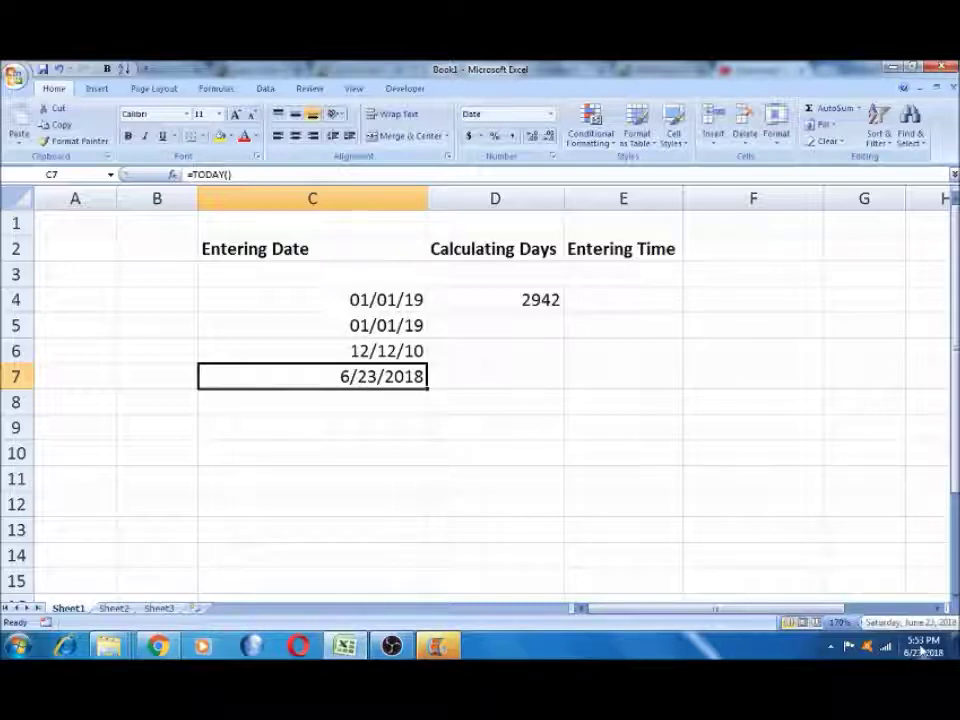
click(587, 300)
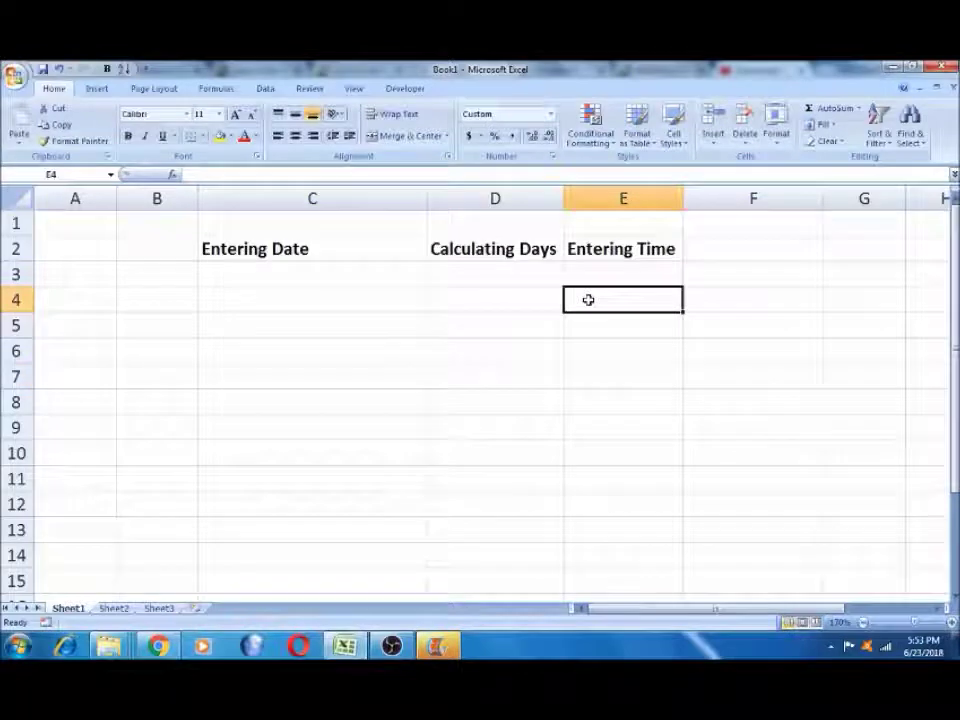
click(288, 430)
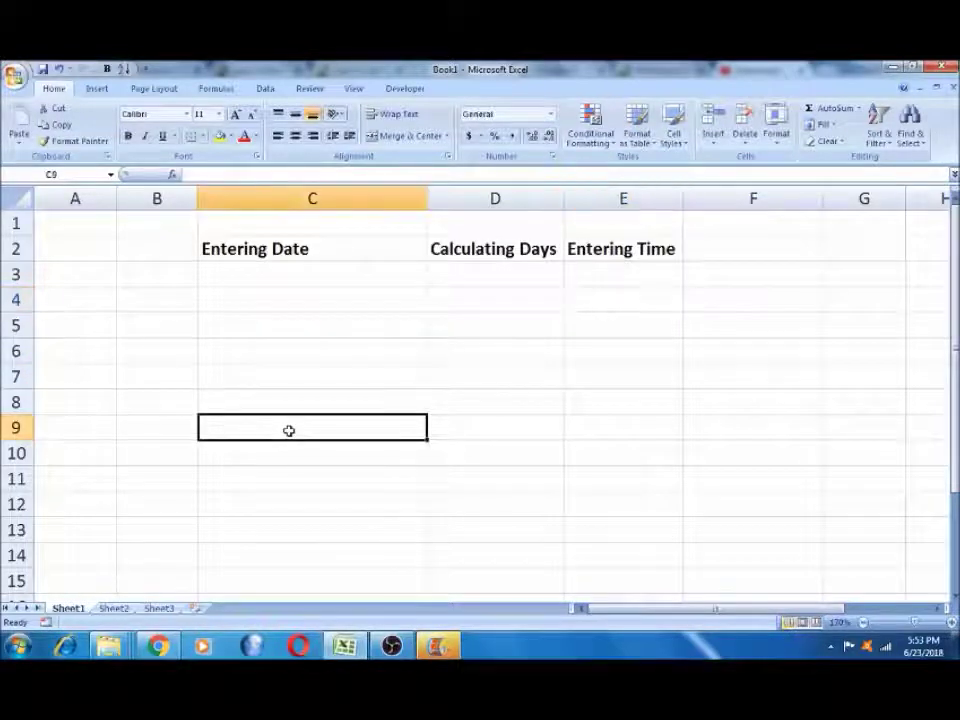
text(1.32)
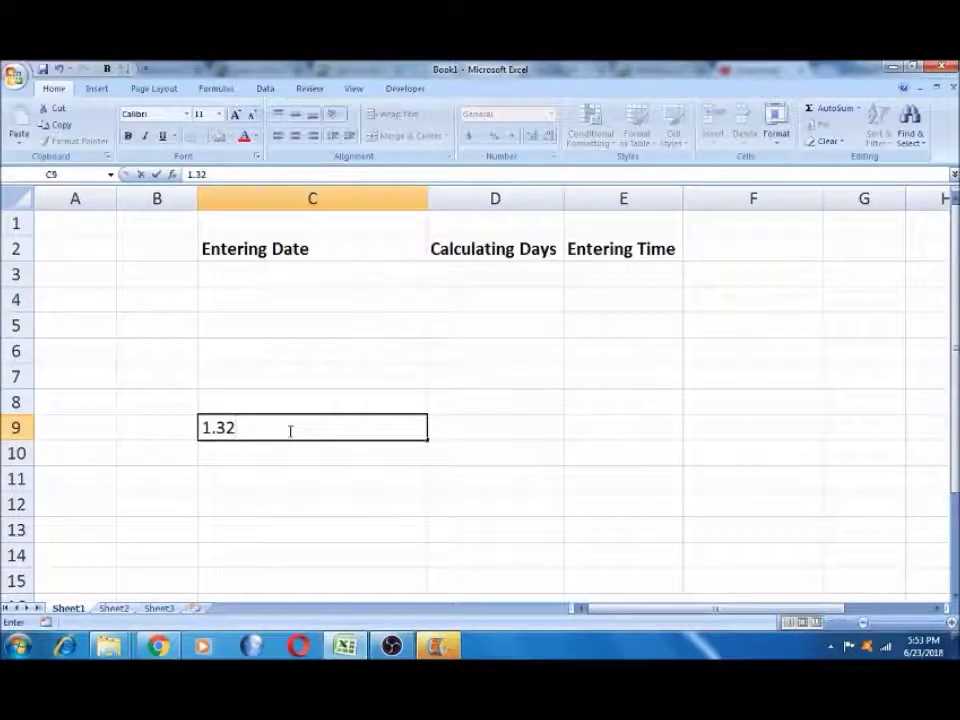
key(Tab)
- Zoom in and format C9 as Time so 1.32 displays as 7:40:48 AM
click(349, 430)
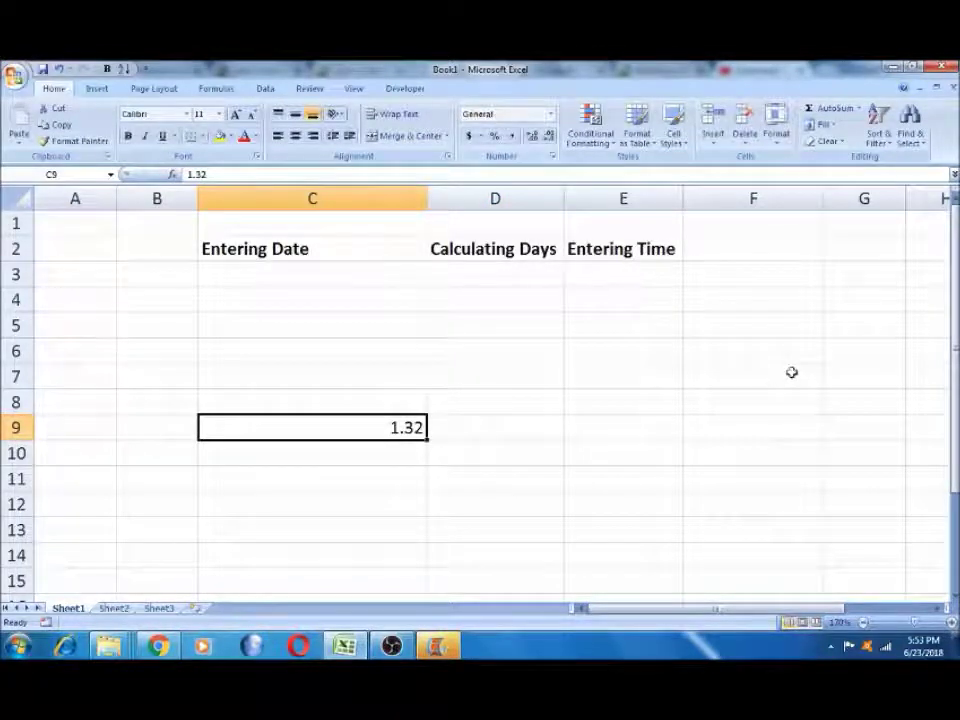
click(952, 622)
click(952, 622)
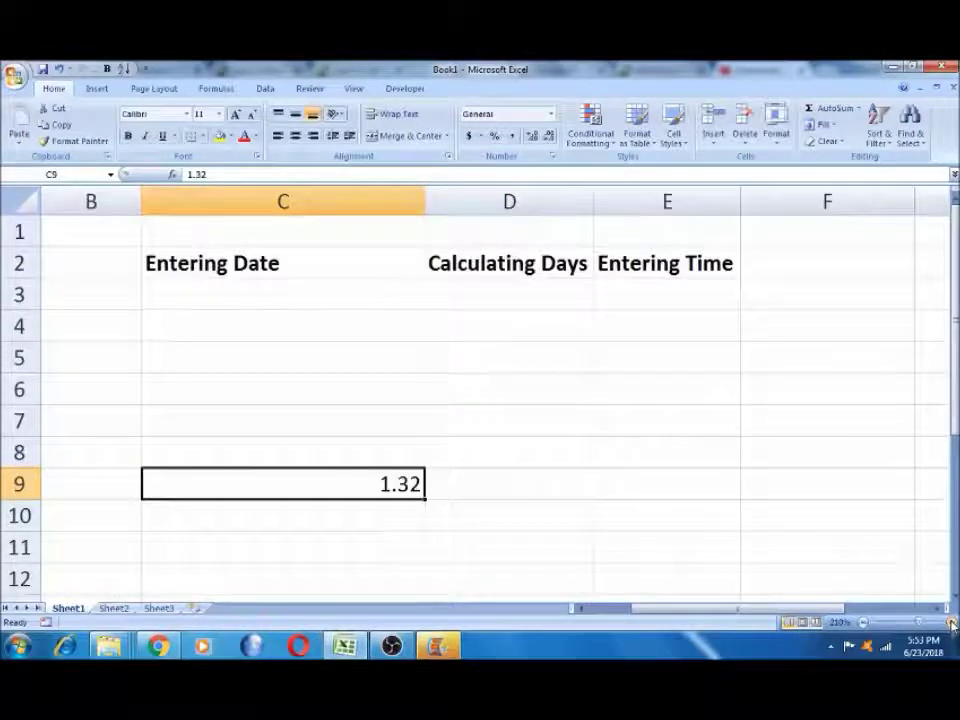
click(952, 622)
drag(945, 415, 945, 432)
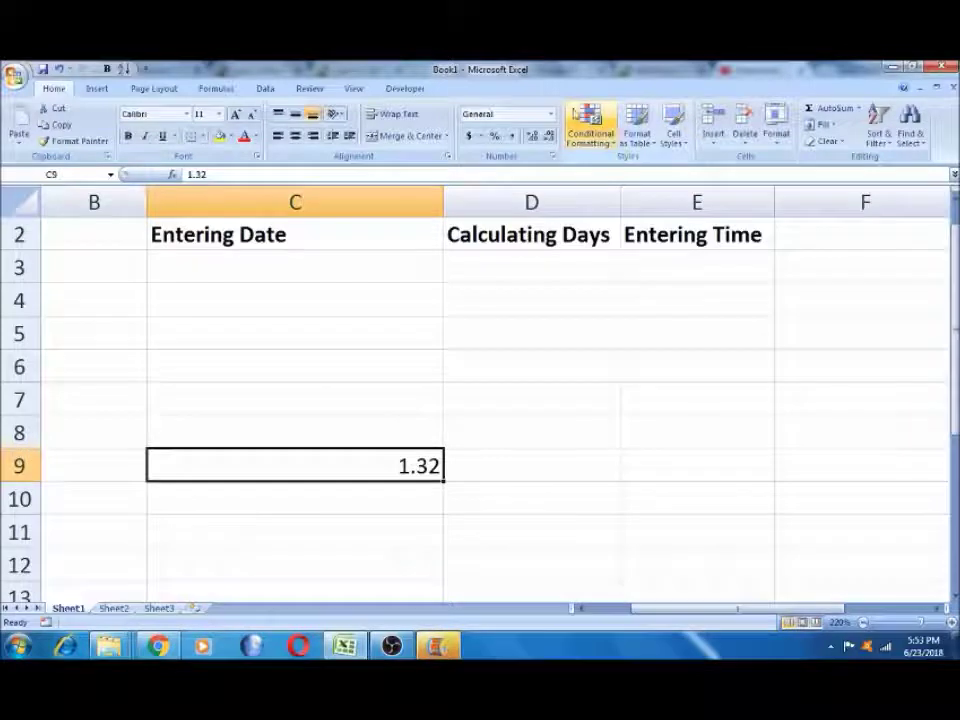
click(551, 116)
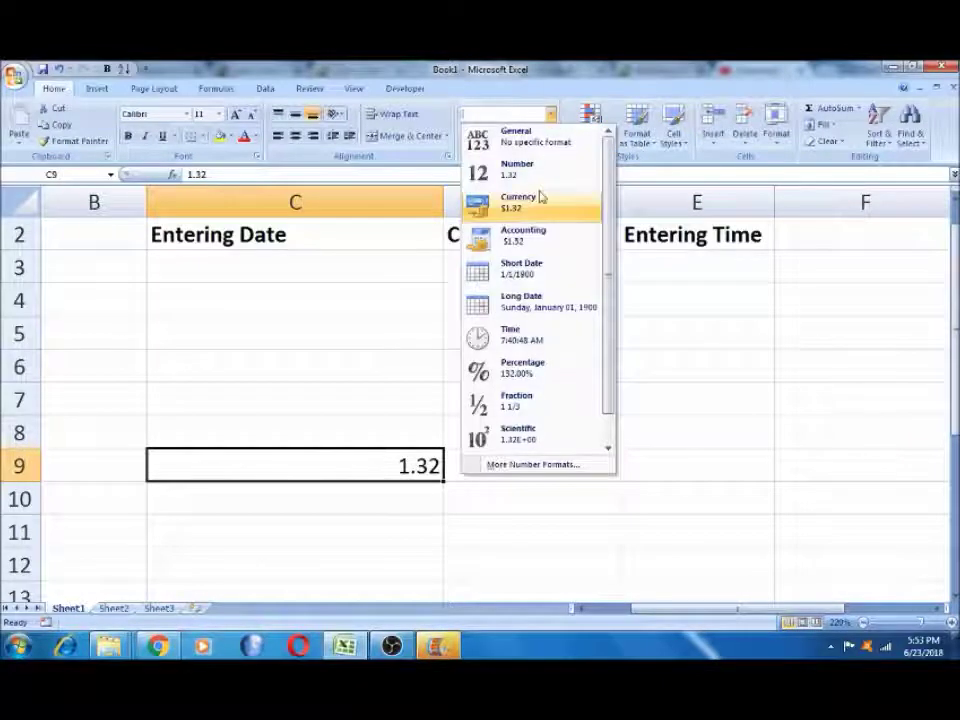
click(547, 345)
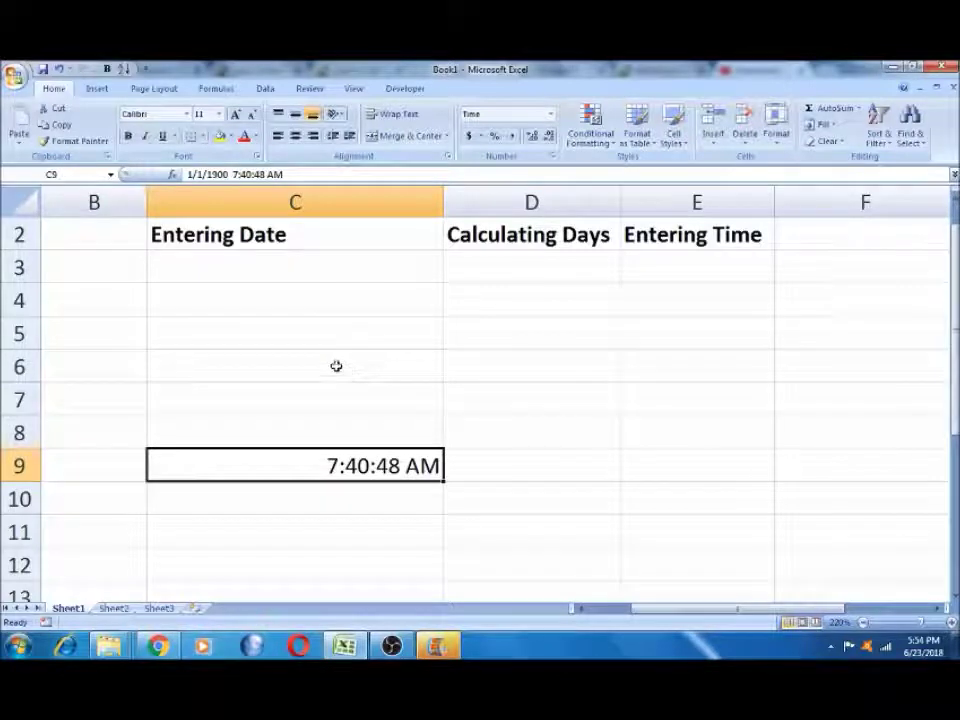
click(356, 391)
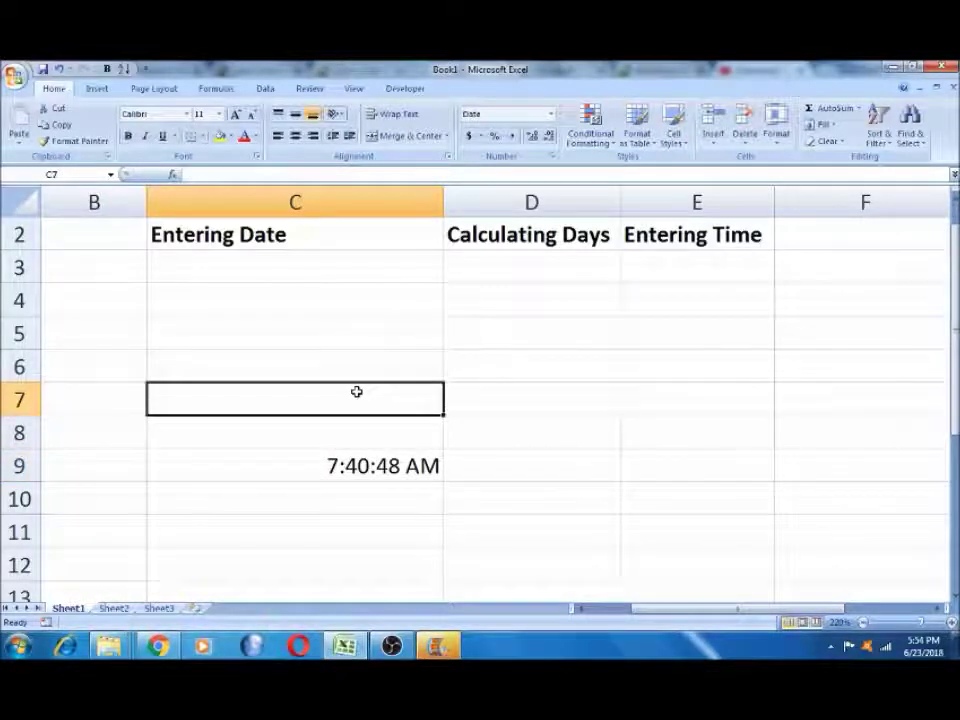
- Enter the time 1:32 in C7 and the number 1.32 in C8
text(1:)
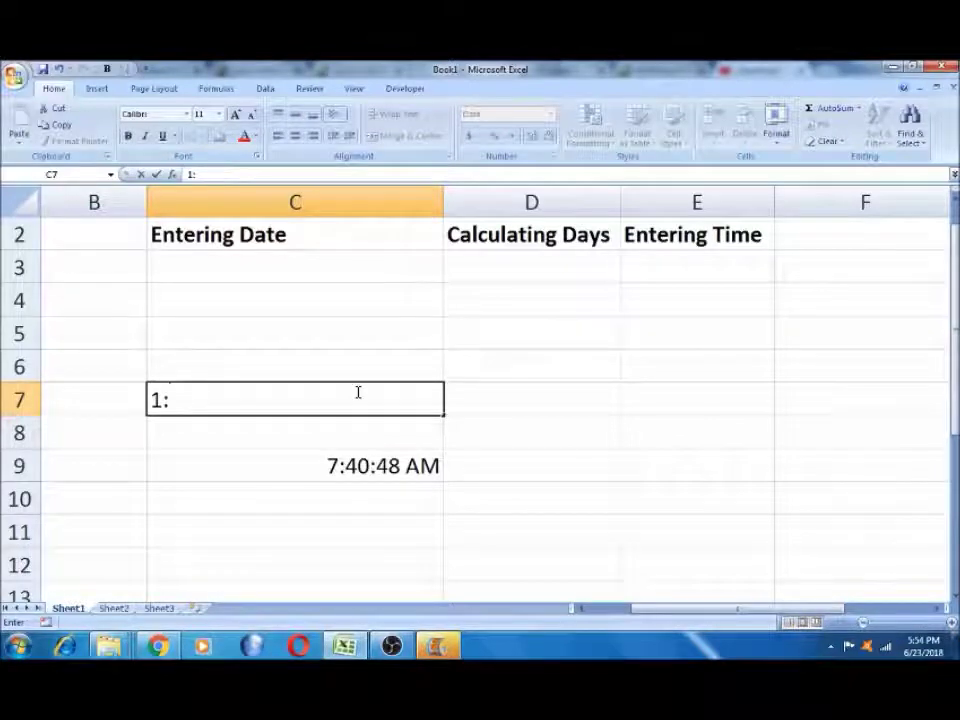
text(32)
key(Tab)
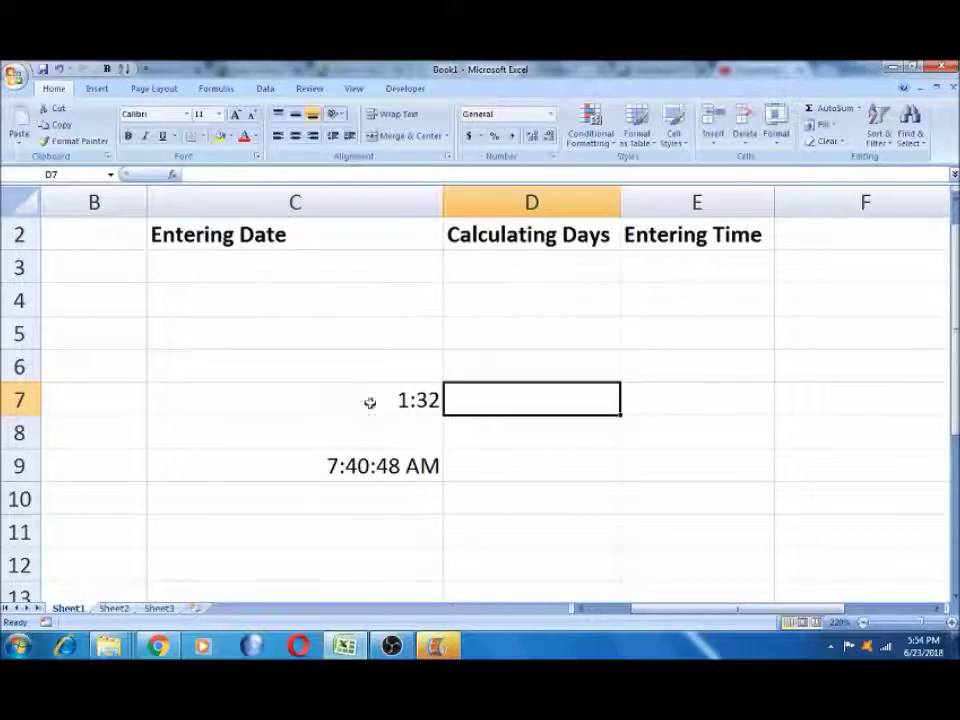
click(369, 401)
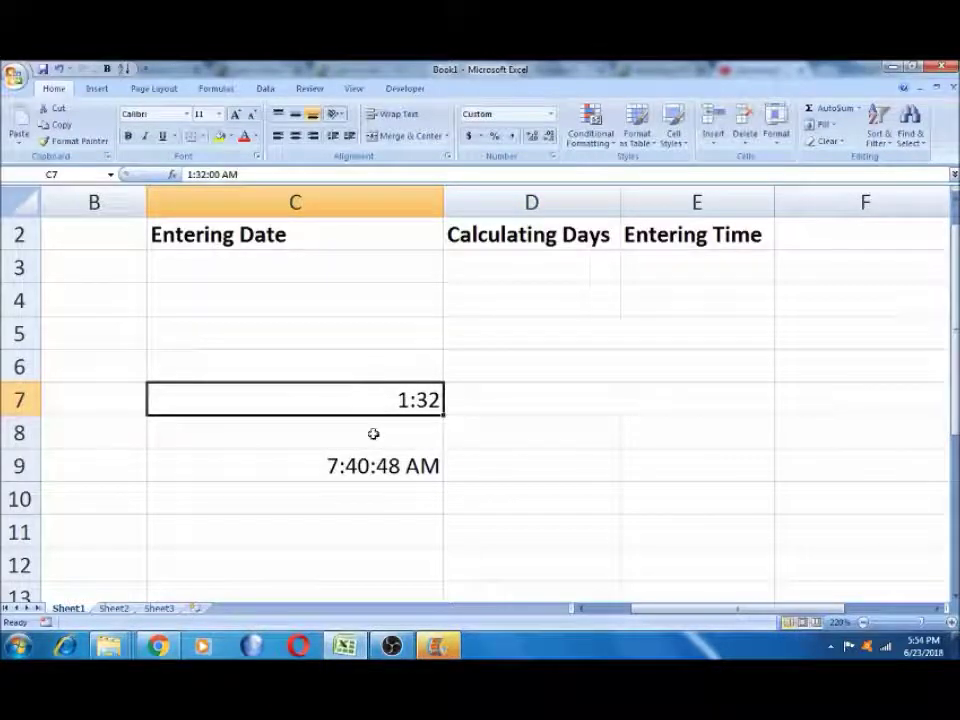
click(373, 433)
text(1.32)
key(Tab)
- Compare the stored values in C7 and C8, then clear C8:C9
click(376, 433)
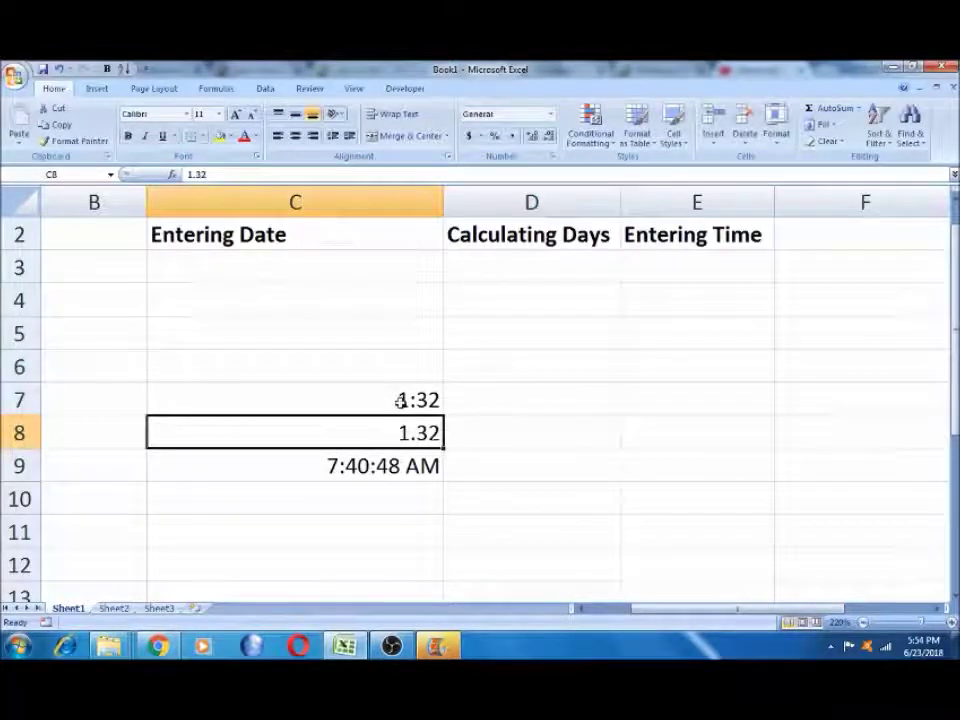
click(406, 398)
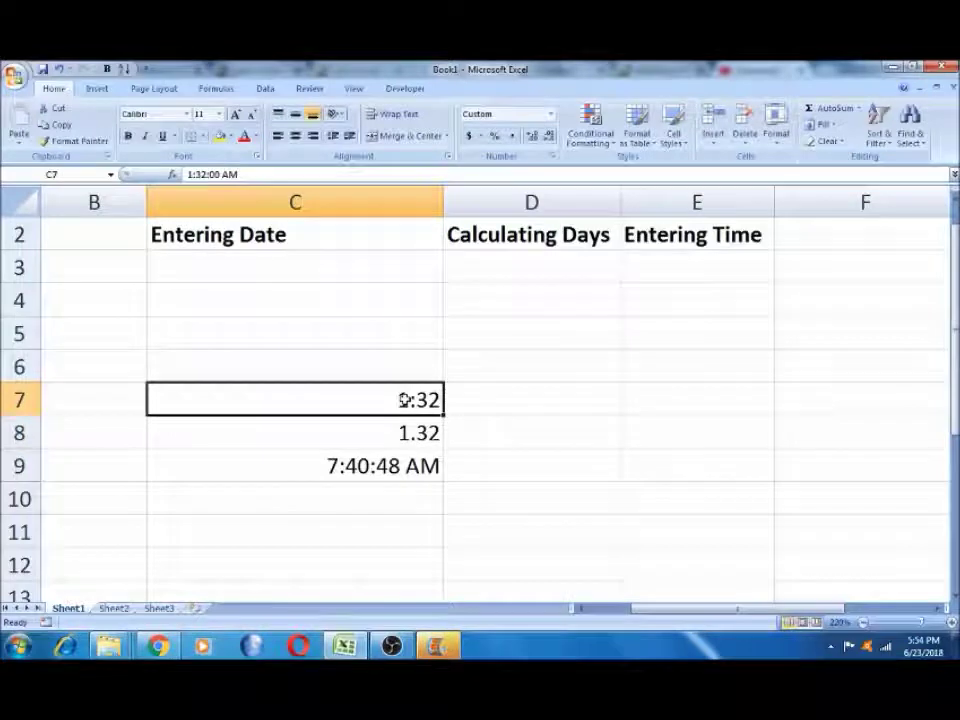
click(404, 432)
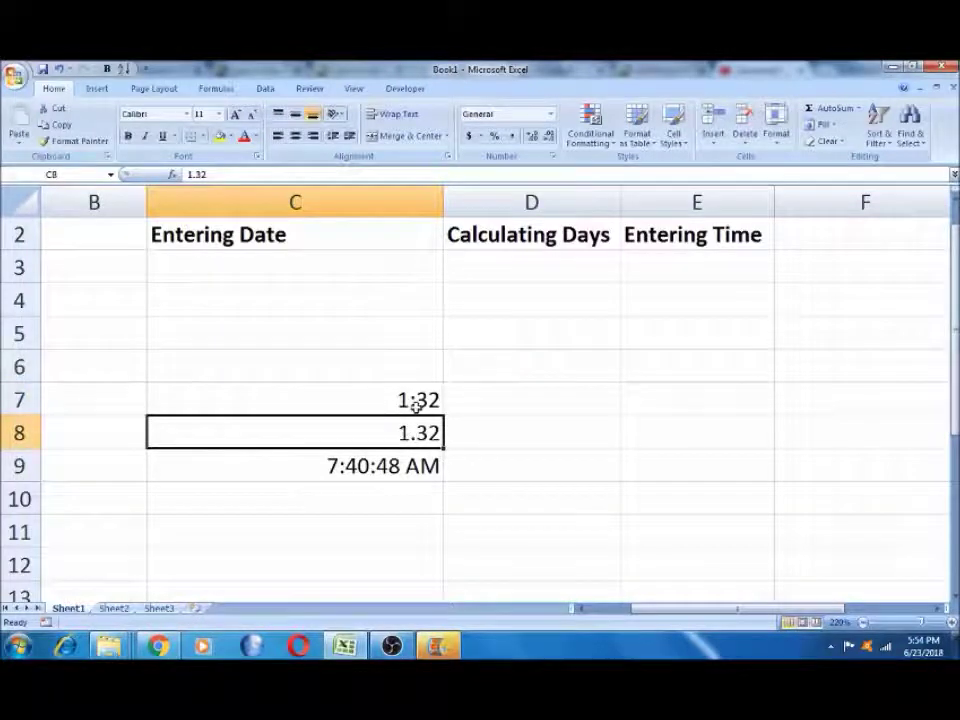
click(411, 401)
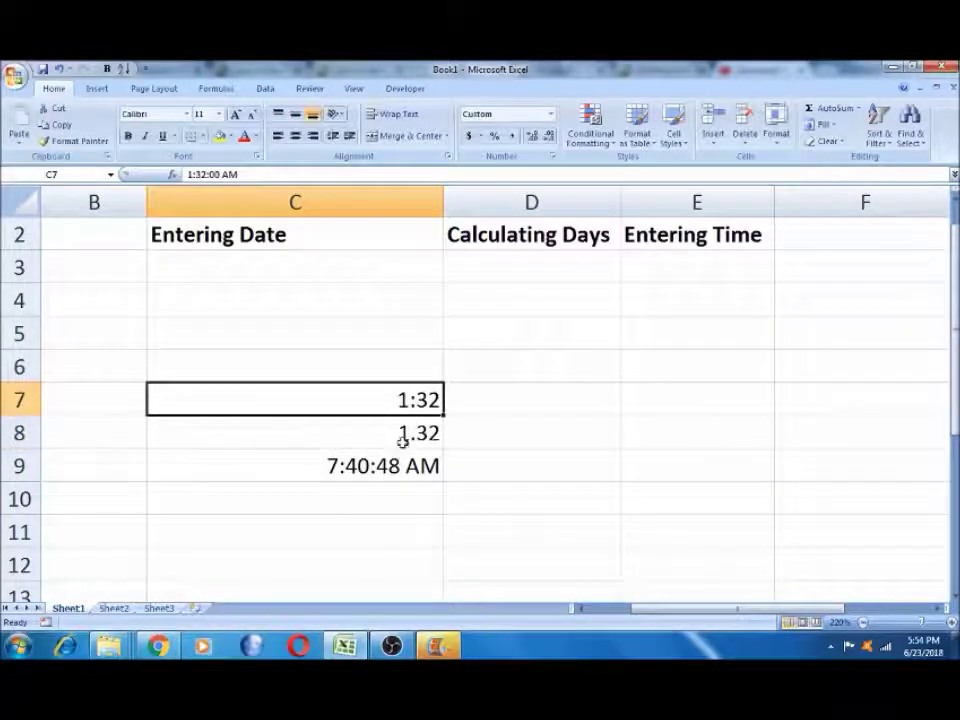
click(402, 438)
key(shift+Down)
key(Delete)
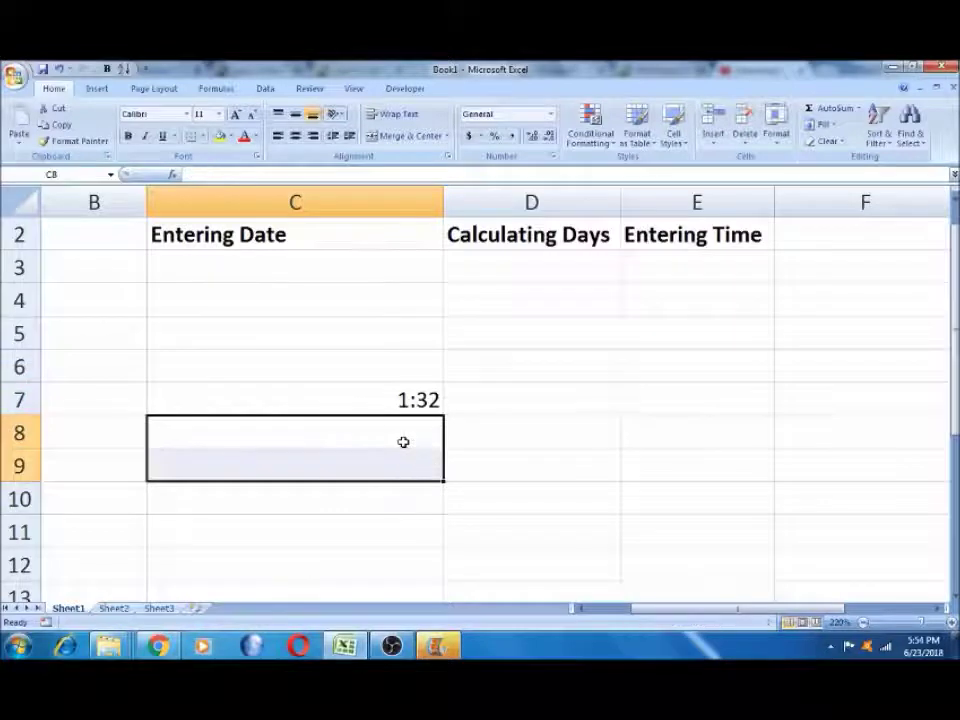
click(400, 422)
- Enter the time 23:12 in C8
text(23:12)
key(Tab)
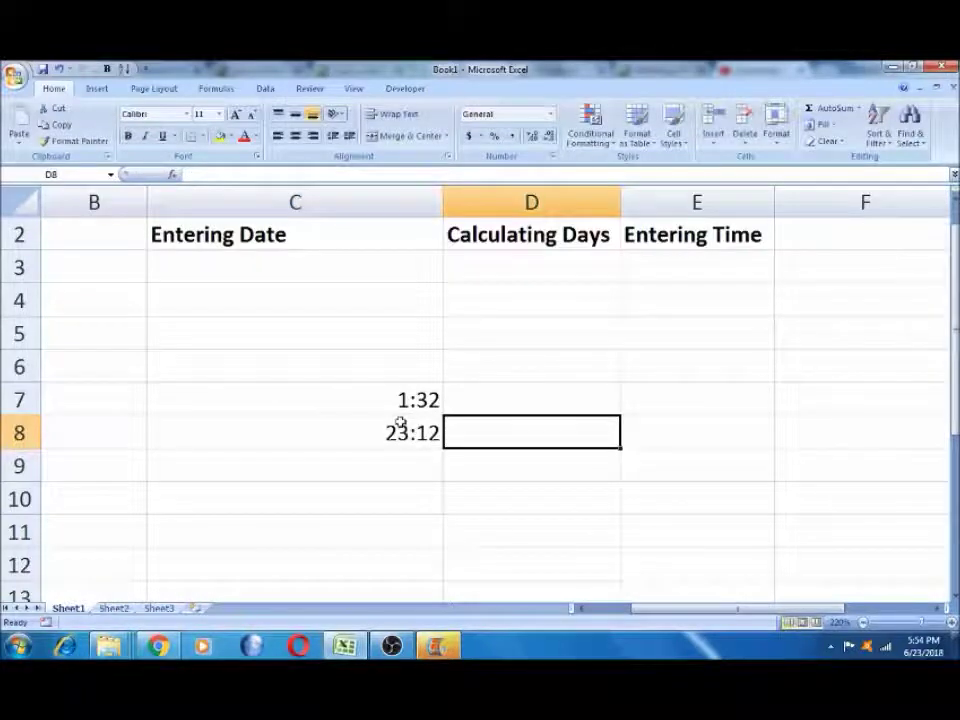
click(399, 430)
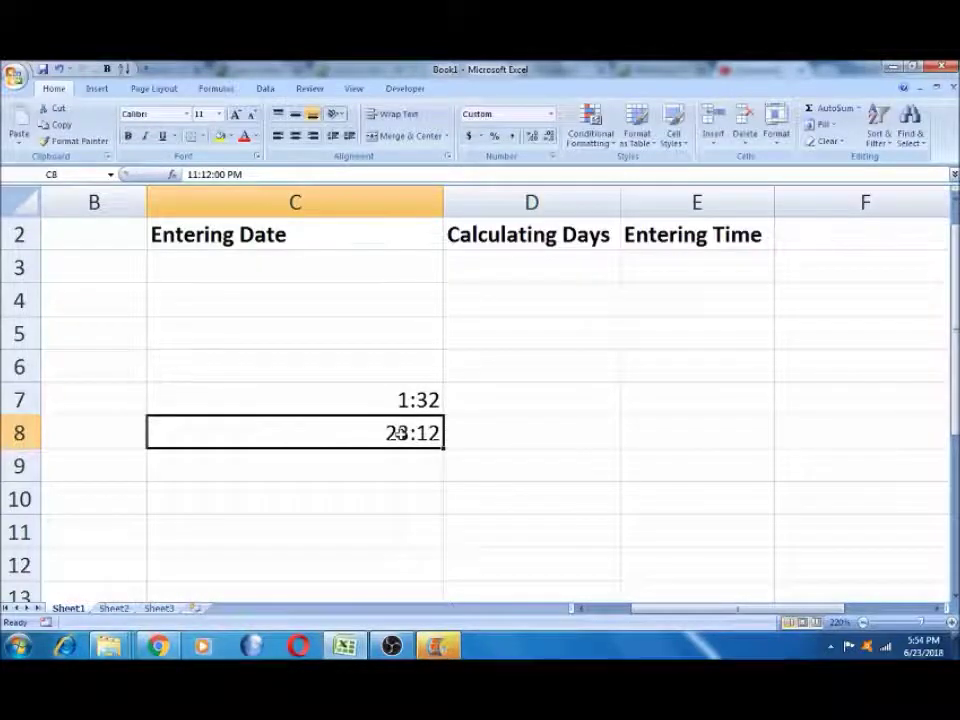
key(shift+Up)
click(401, 432)
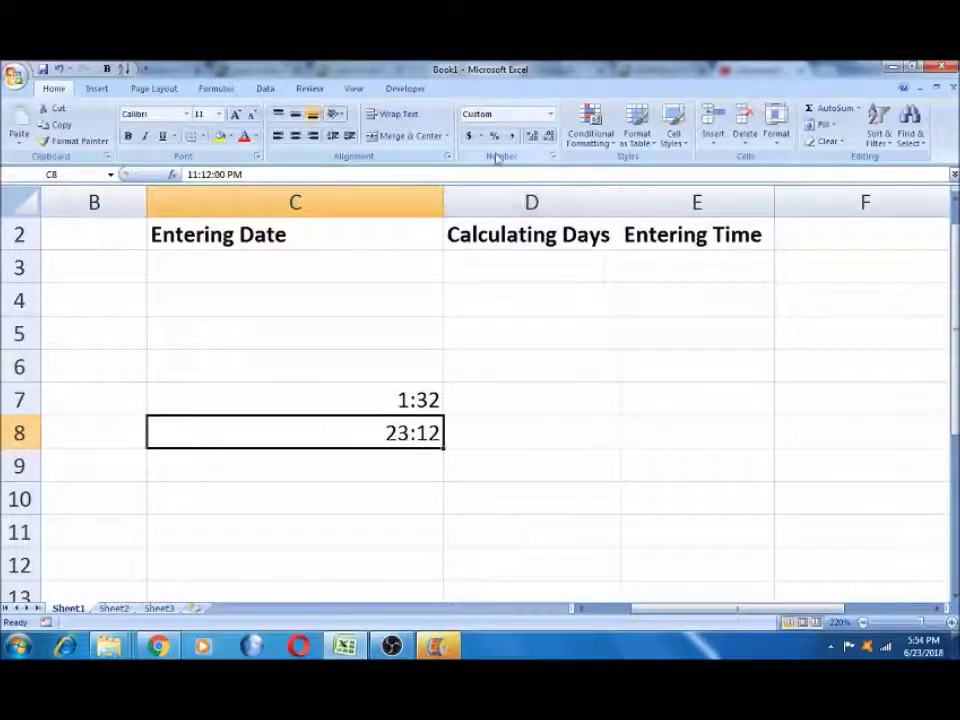
- Give C8 the 1:30 PM Time format in Format Cells so it shows 11:12 PM
click(551, 157)
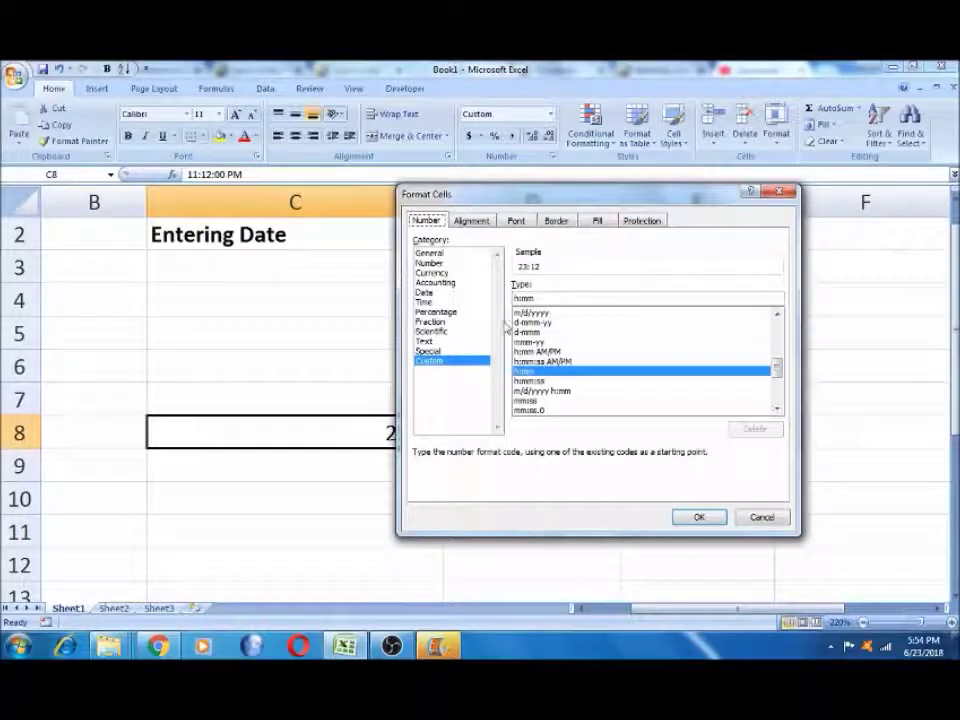
click(424, 302)
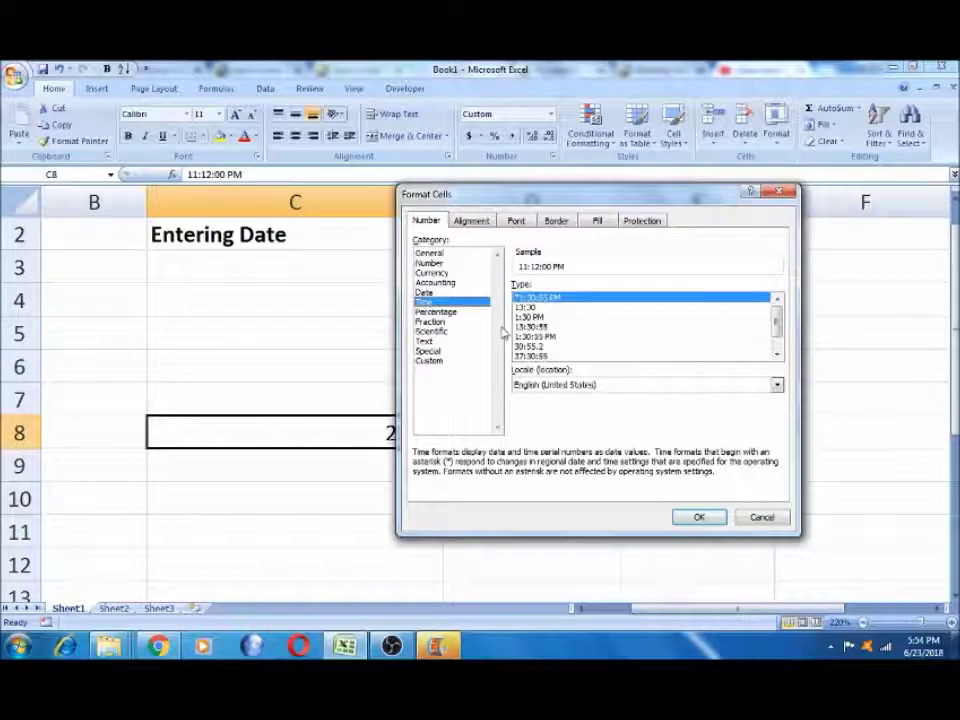
drag(620, 195, 768, 160)
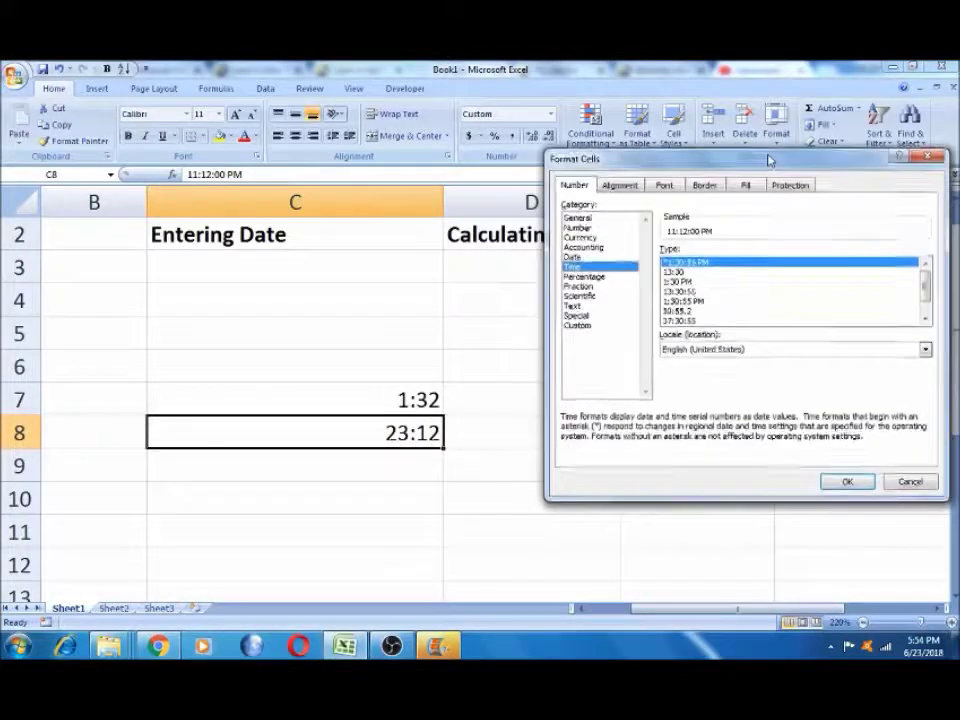
click(680, 271)
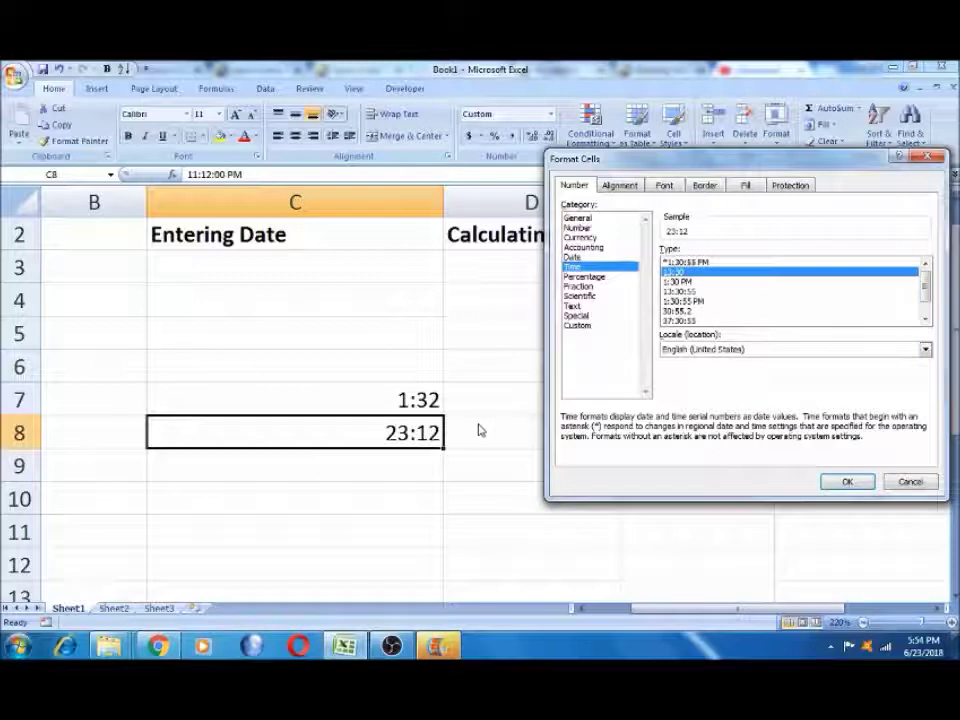
click(697, 283)
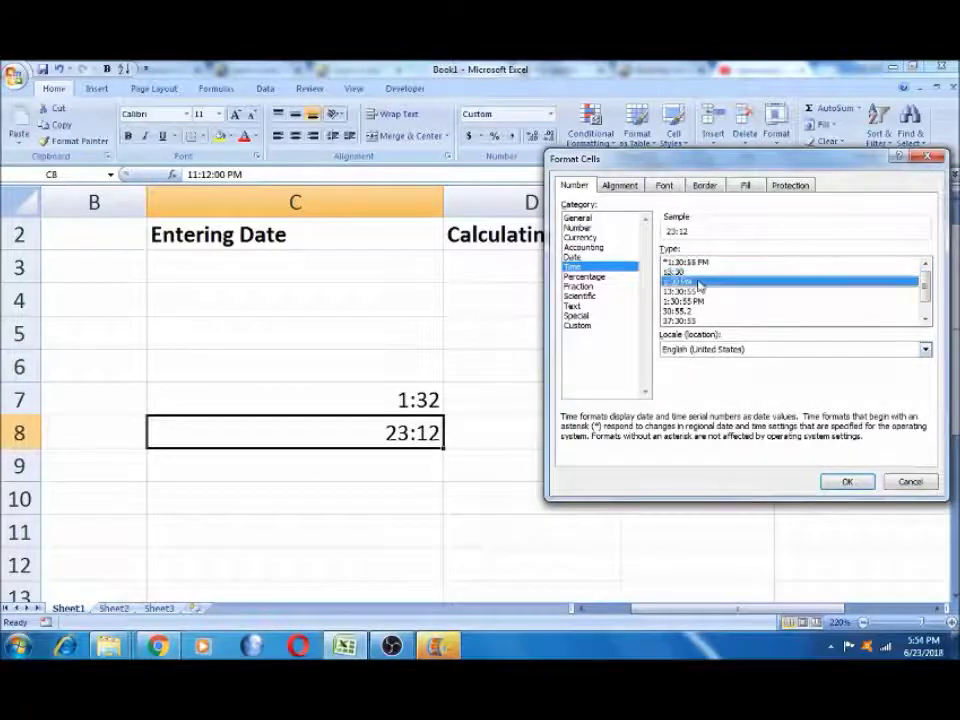
click(842, 481)
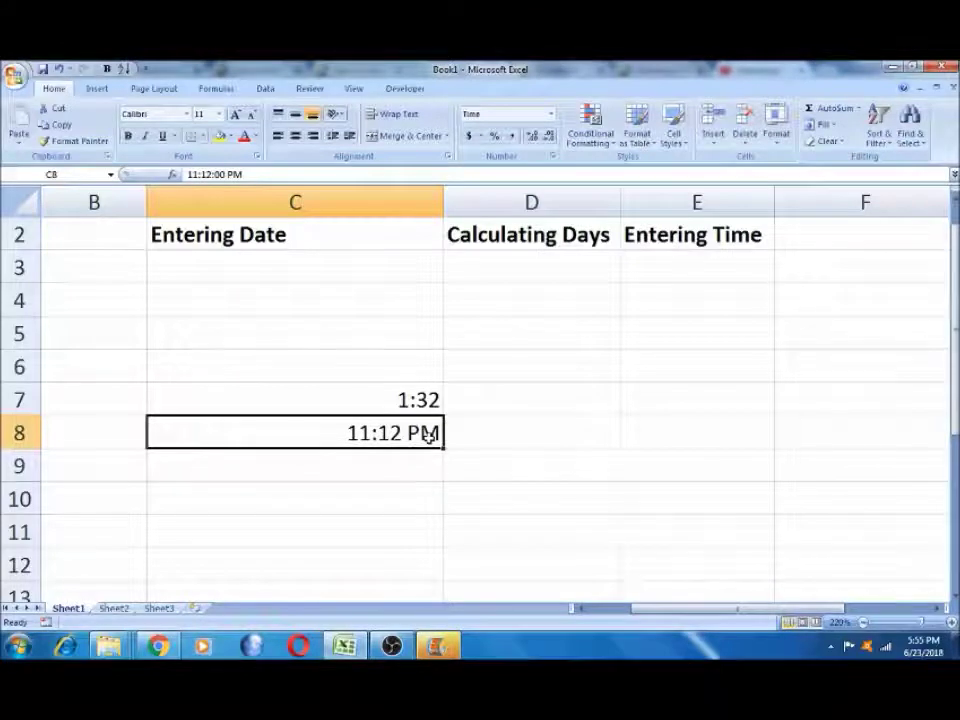
- Apply the 1:30:55 PM time format to C8 and change its seconds to make 11:12:01 PM
click(552, 157)
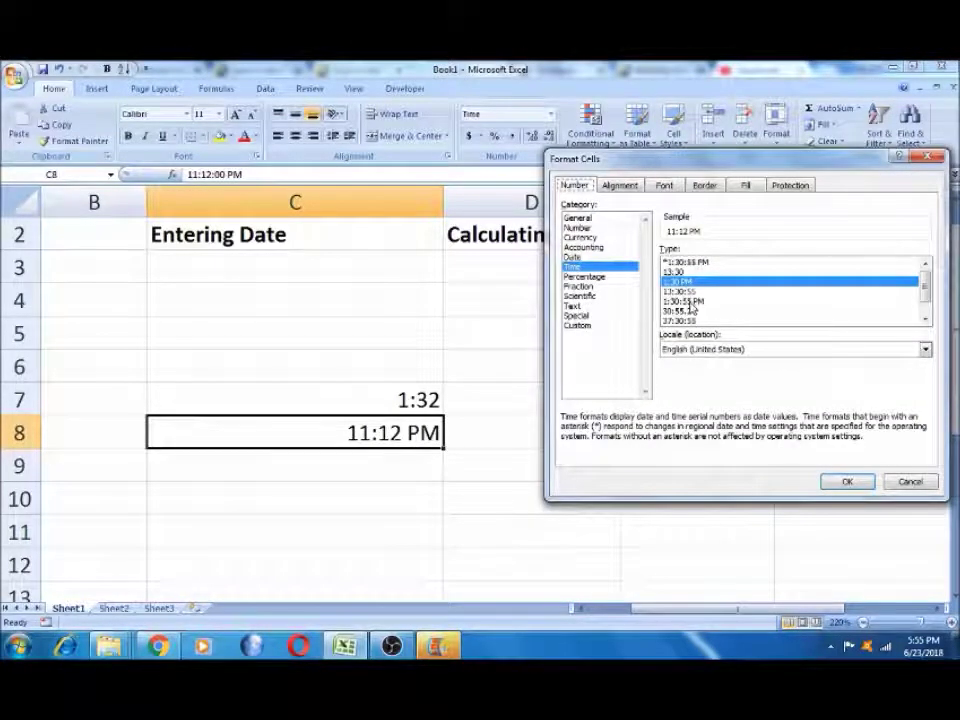
click(684, 301)
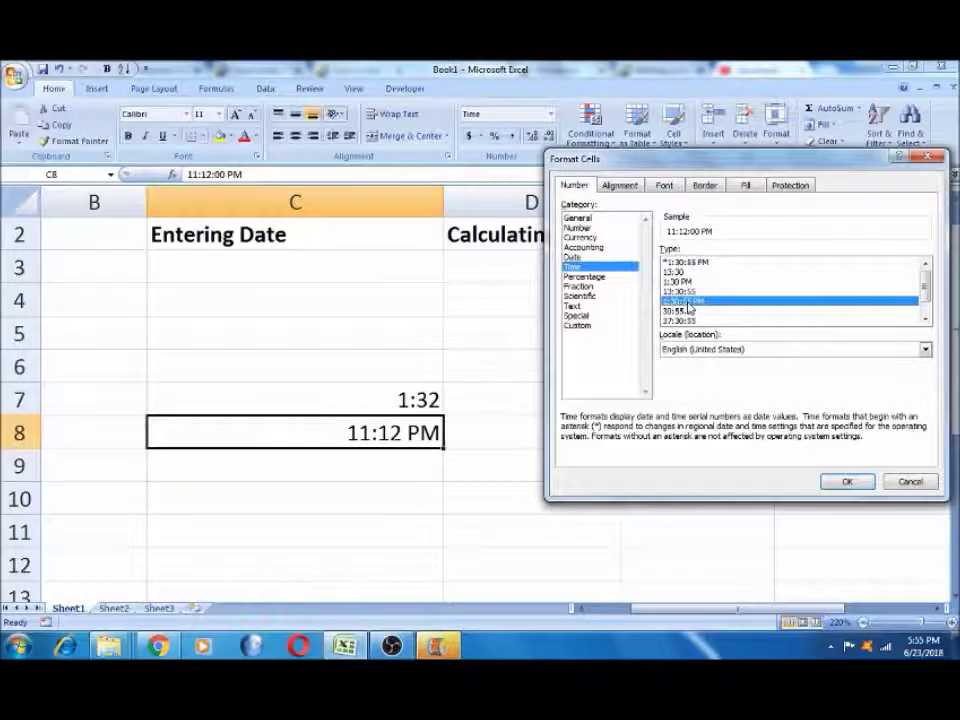
click(845, 481)
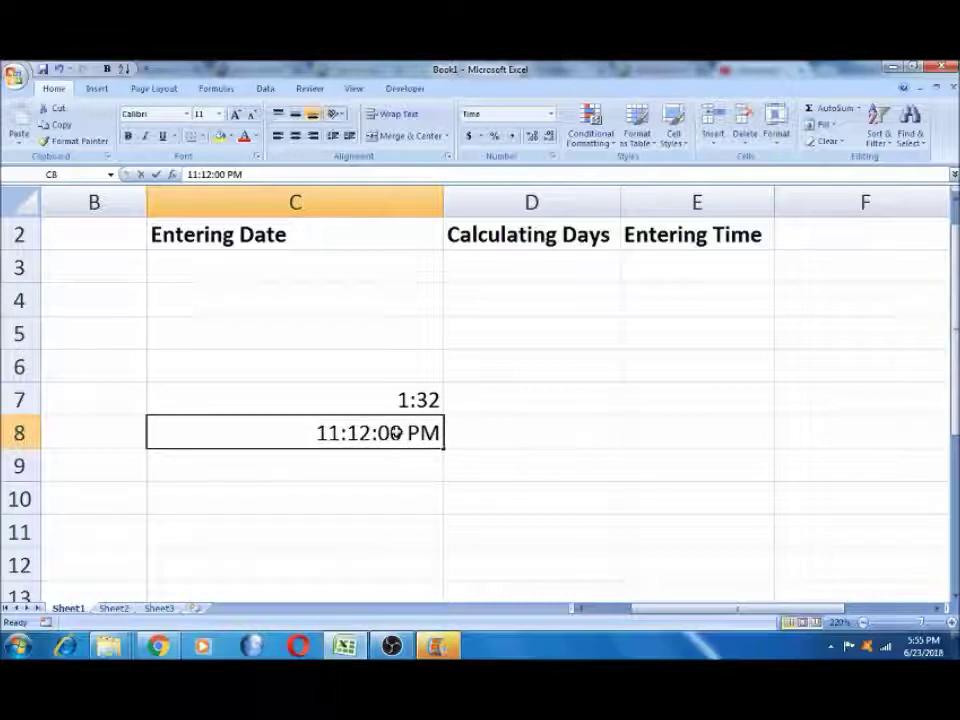
double_click(397, 432)
key(BackSpace)
key(BackSpace)
text(01)
key(Tab)
click(400, 432)
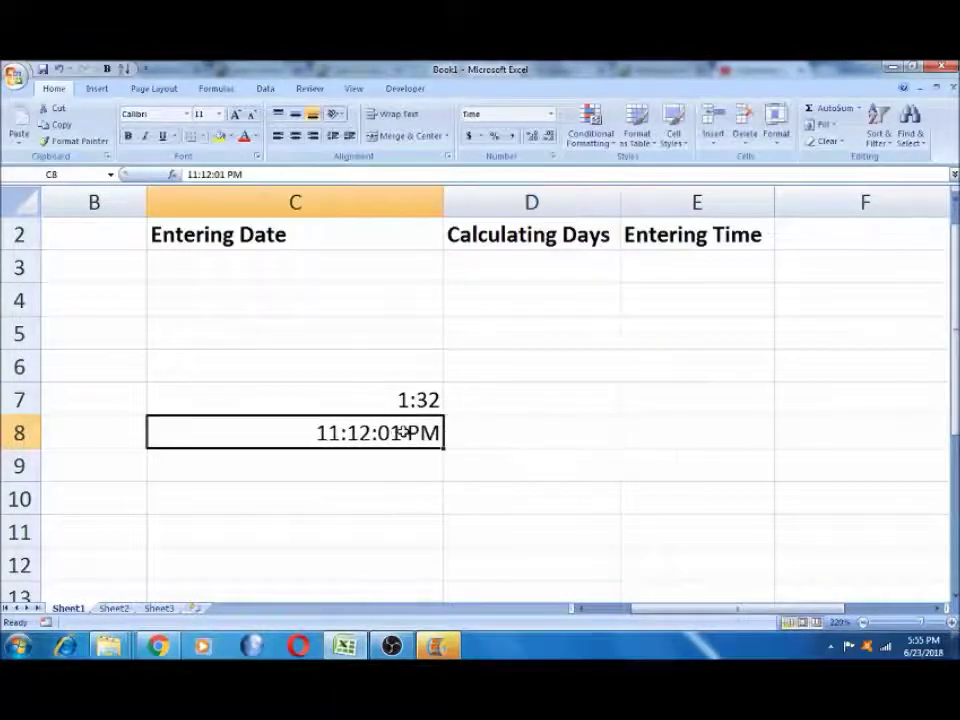
- Format C8 with the 3/14/01 1:30 PM date-and-time style, showing 1/0/00 11:12 PM
click(551, 157)
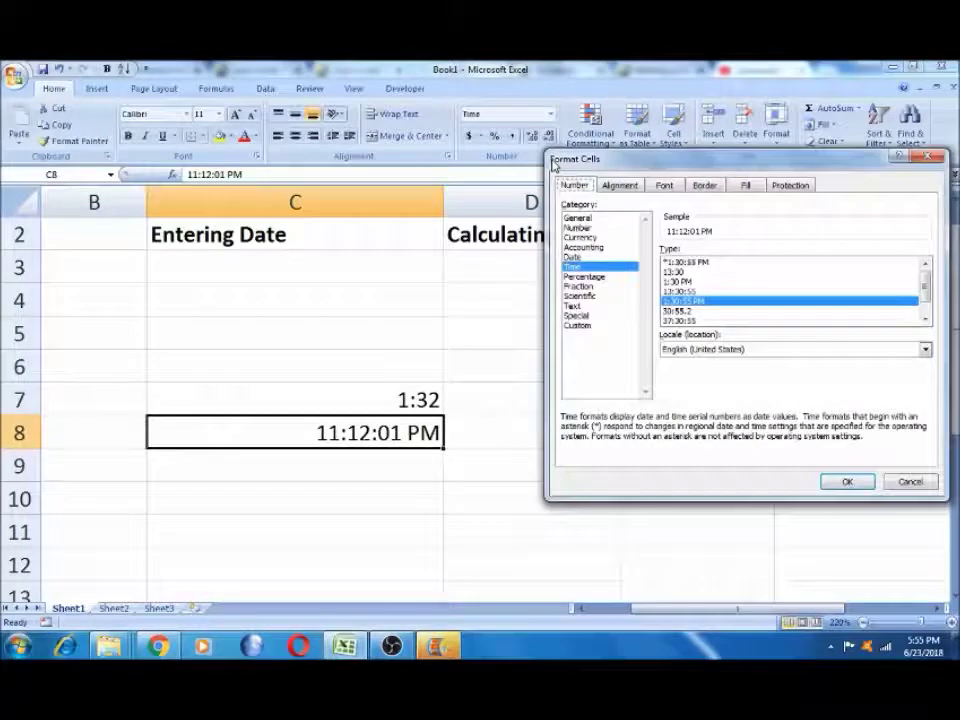
click(690, 292)
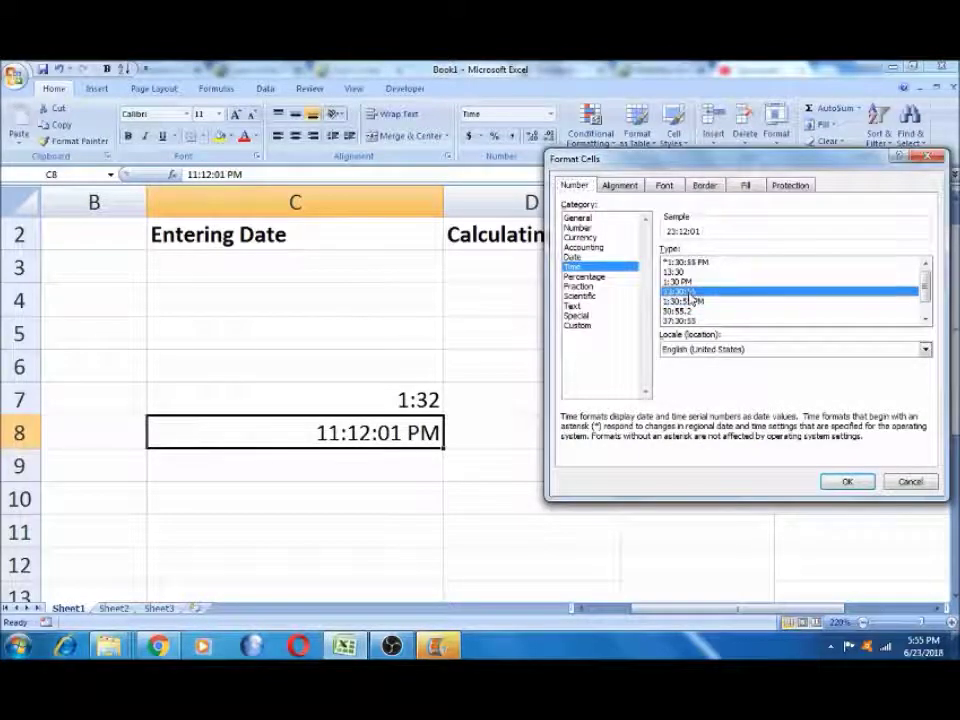
click(926, 321)
click(926, 321)
click(720, 313)
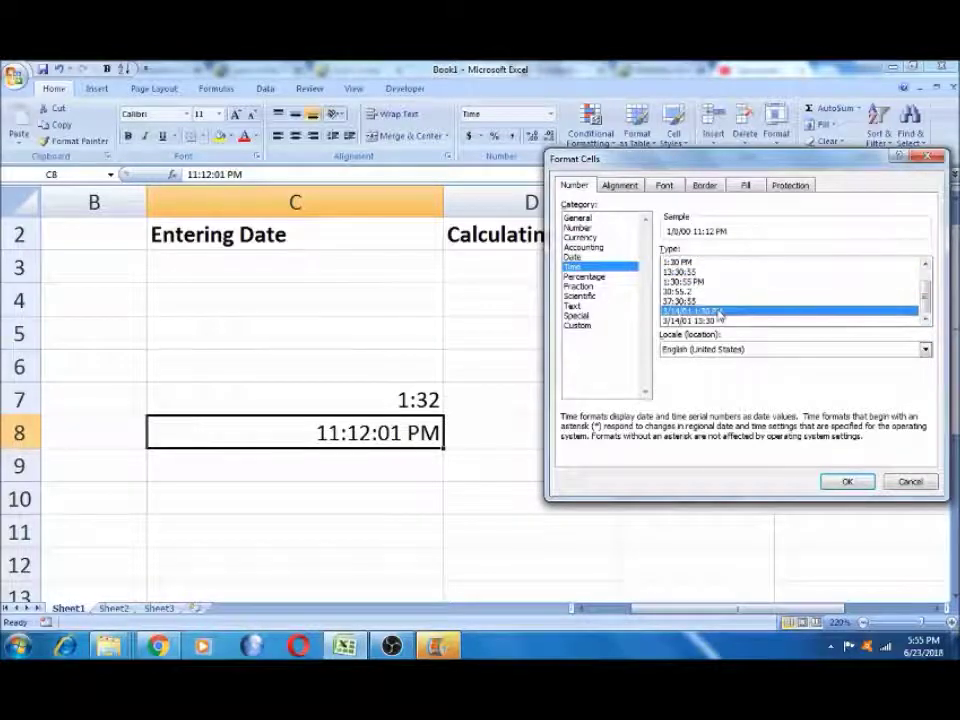
click(843, 481)
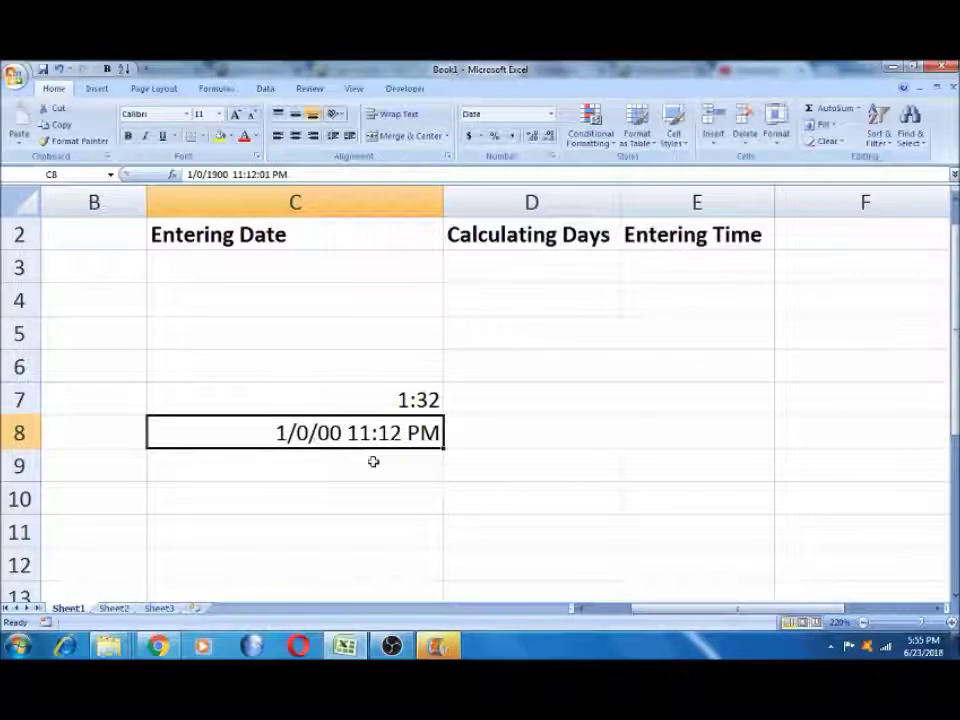
click(369, 404)
key(shift+Down)
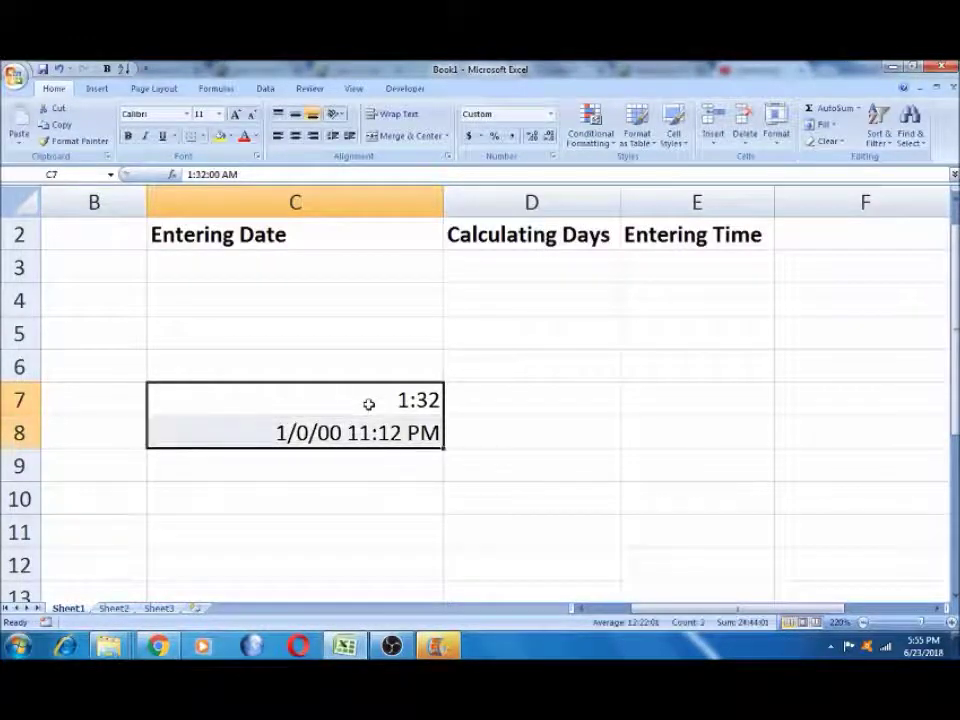
- Clear C7:C8, then open and close Format Cells for C5 from the launcher and the right-click menu
key(Delete)
click(363, 338)
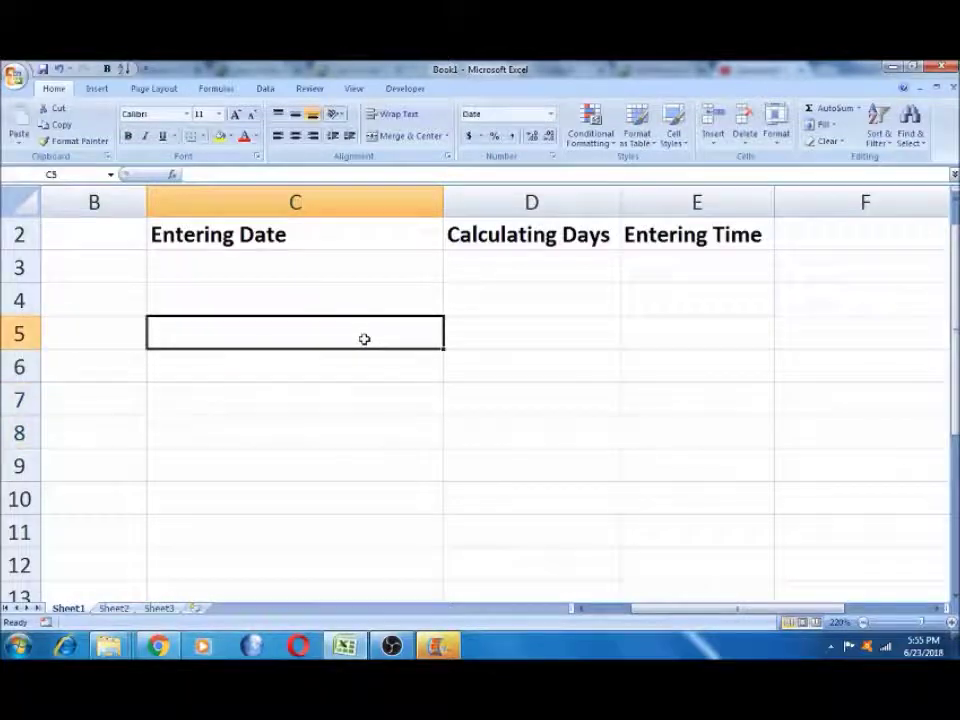
click(551, 156)
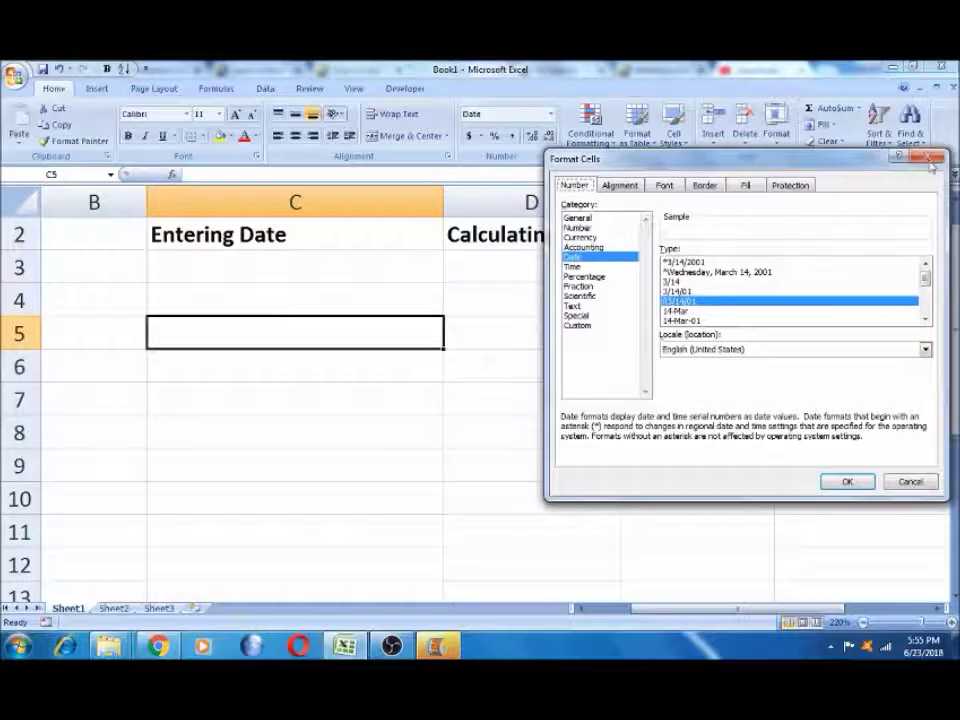
key(Escape)
right_click(371, 333)
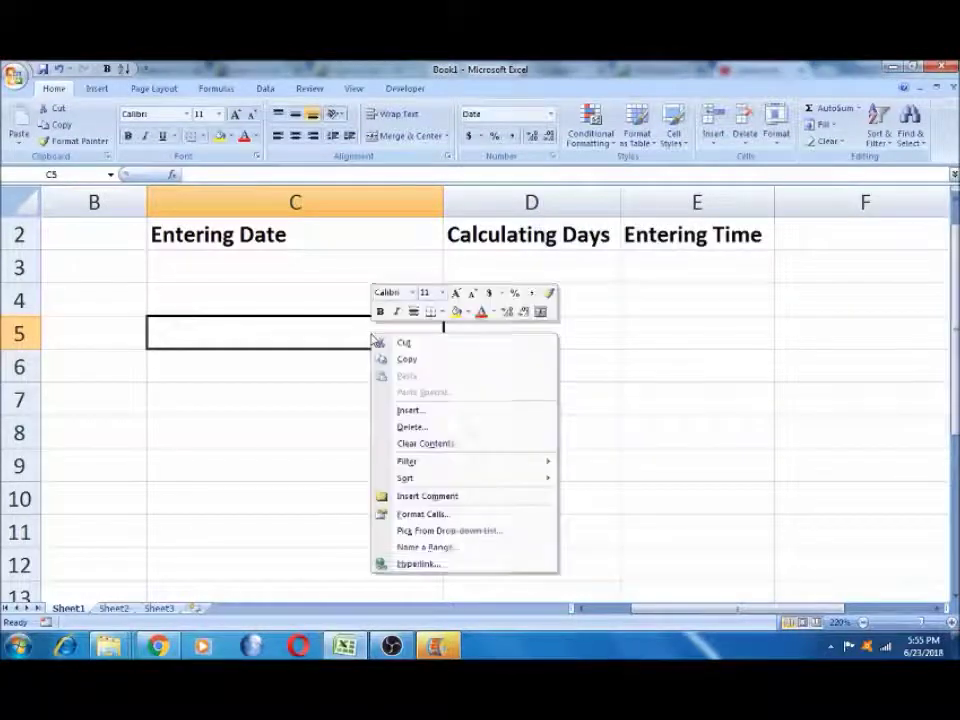
click(421, 515)
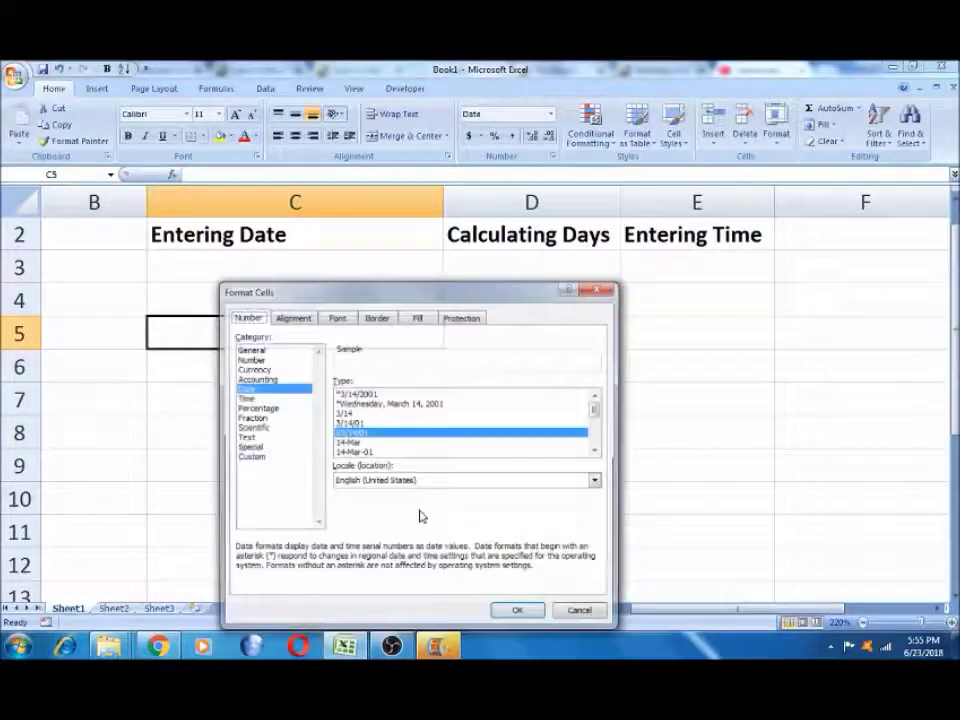
click(597, 290)
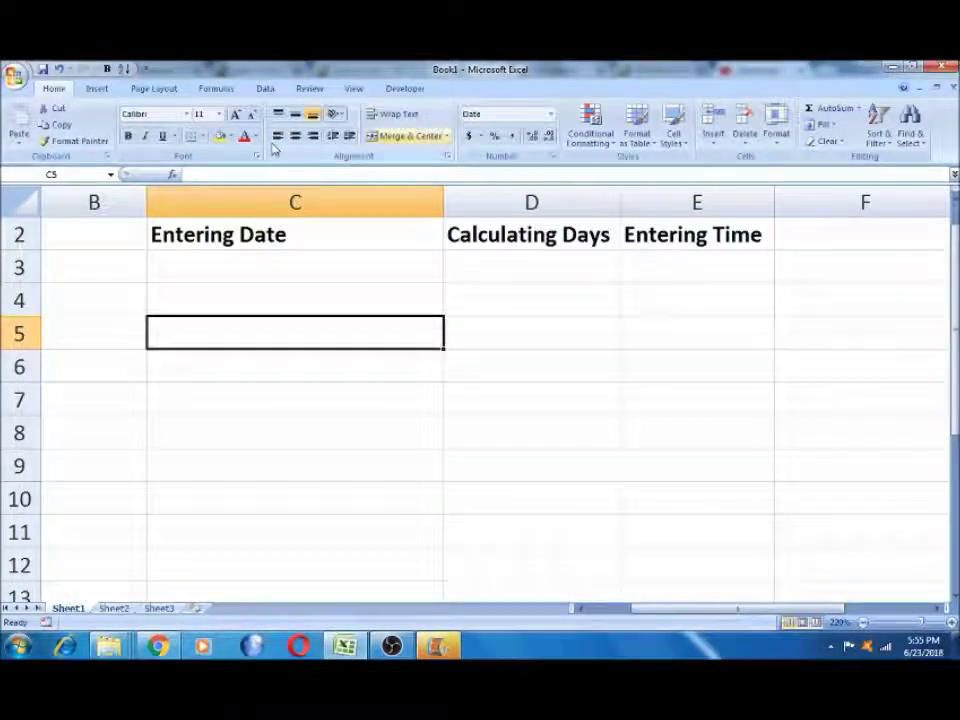
- Choose the 3/14 Date format for C5 in Format Cells
click(551, 157)
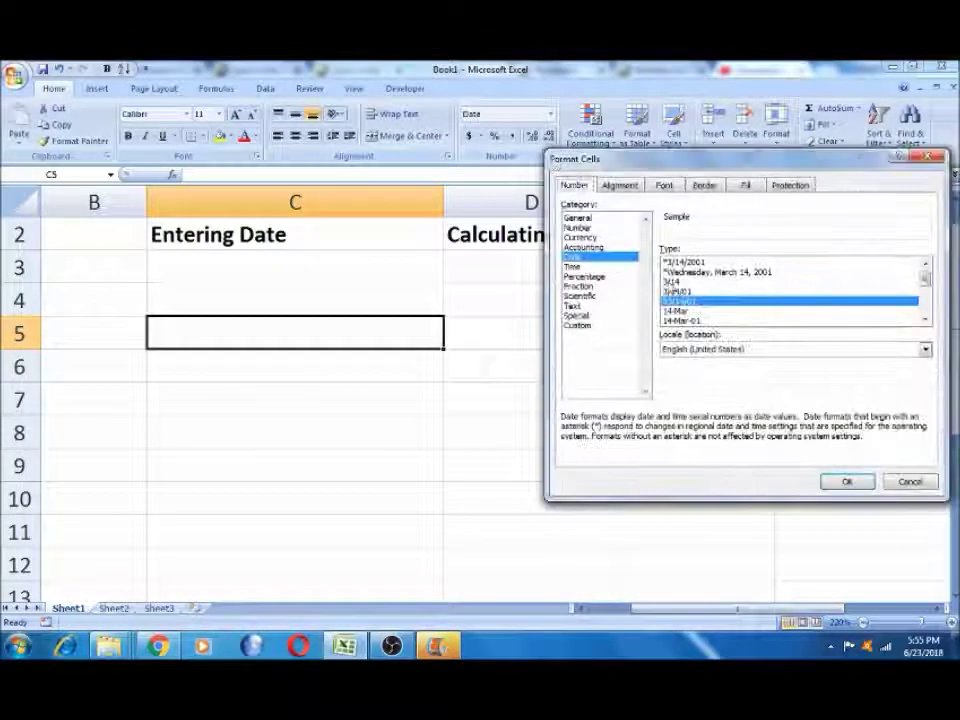
click(678, 283)
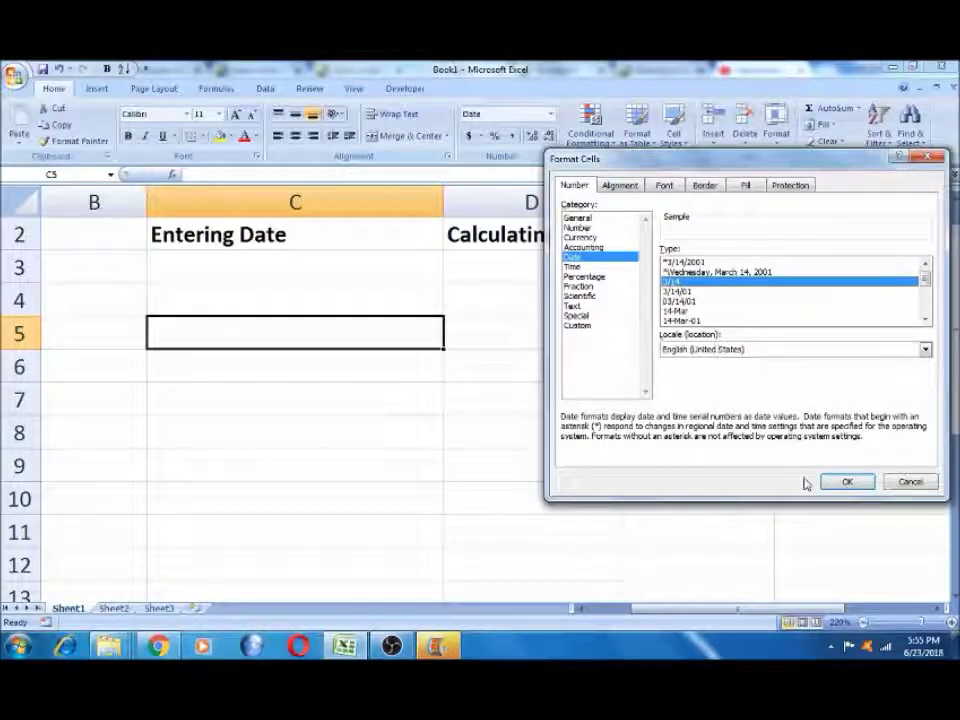
click(911, 482)
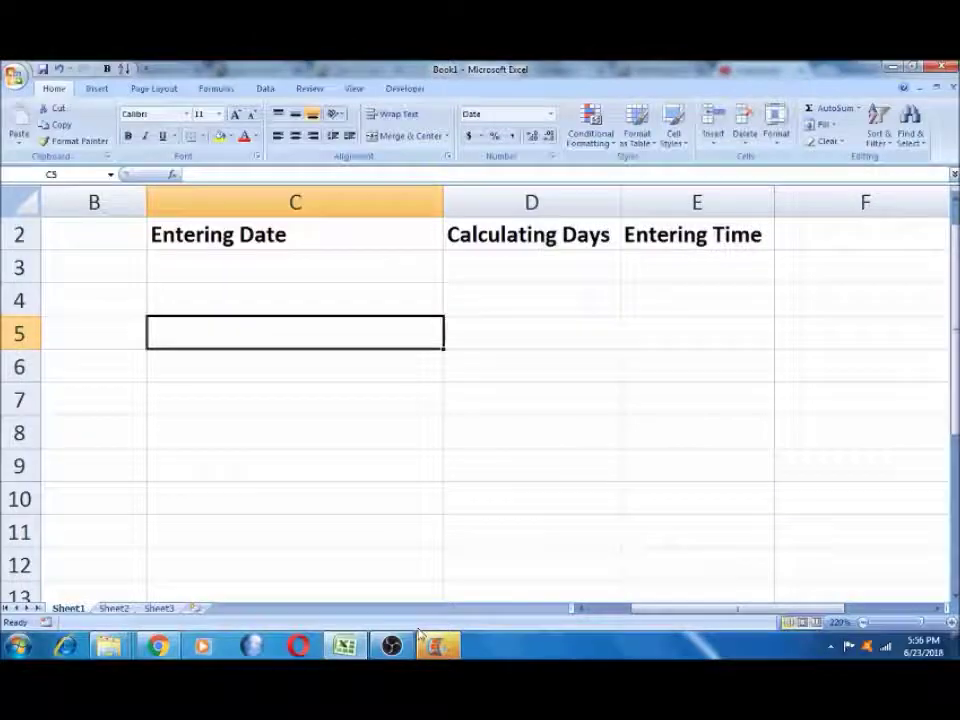